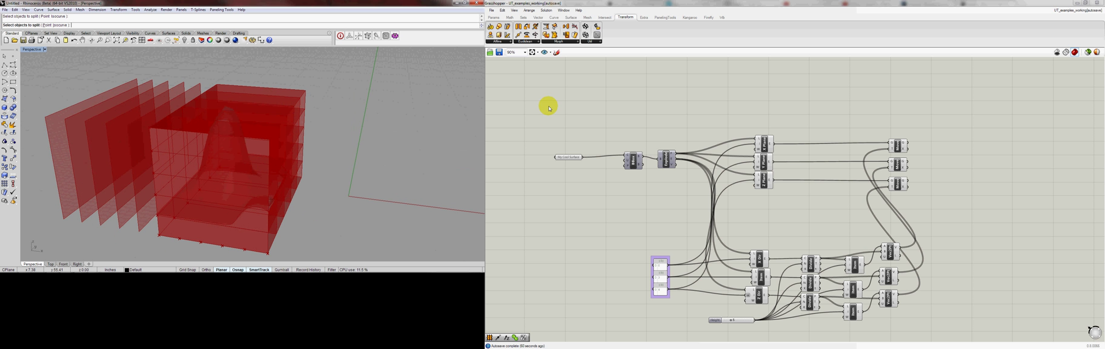
# Negate the translation vector input of the middle Move component with an expression so its planes shift the opposite way
pyautogui.click(916, 162)
pyautogui.click(894, 164)
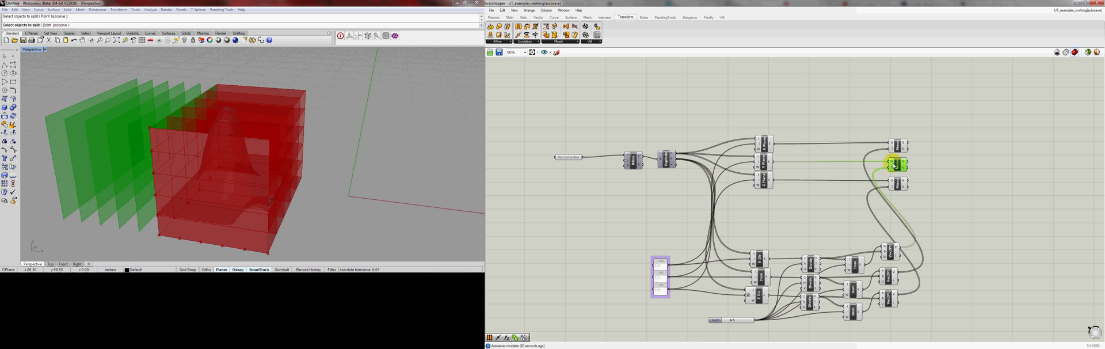
pyautogui.moveTo(178, 104); pyautogui.dragTo(362, 94, button='right')
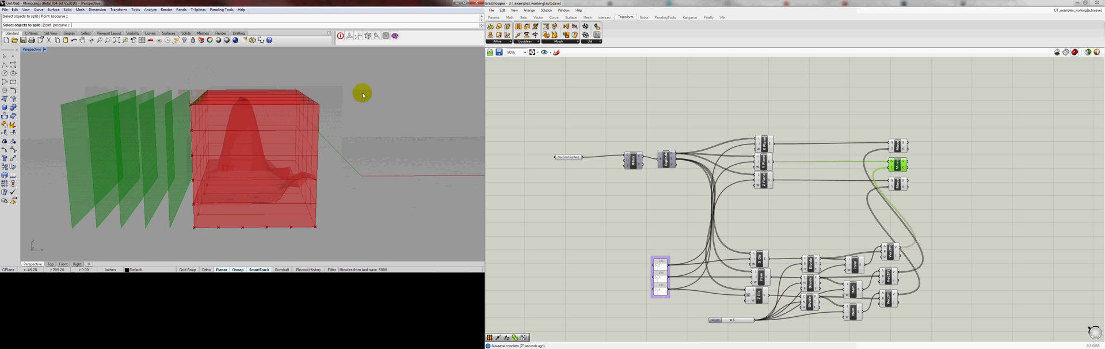
pyautogui.scroll(2, 898, 166)
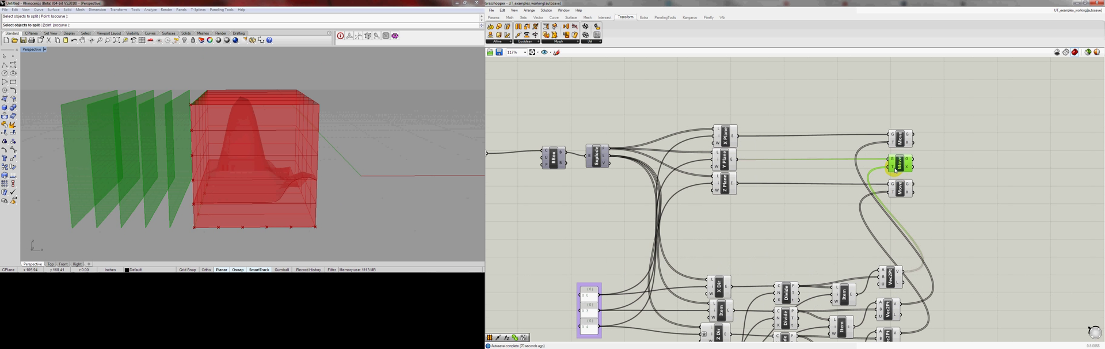
pyautogui.moveTo(893, 168)
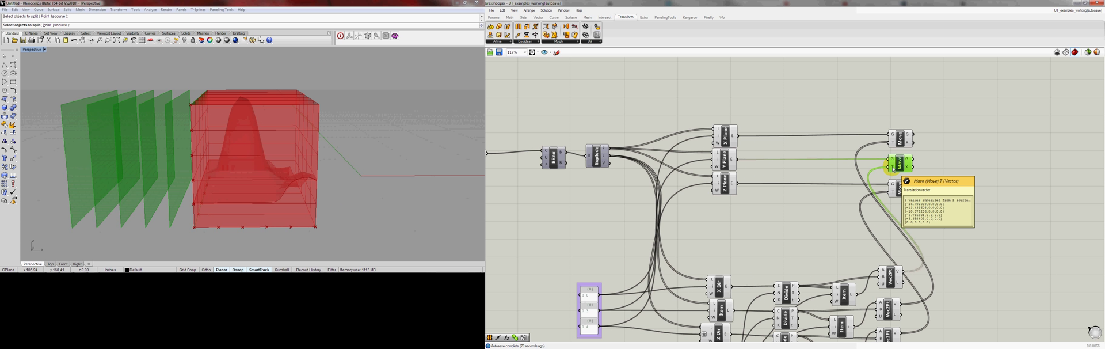
pyautogui.rightClick(894, 168)
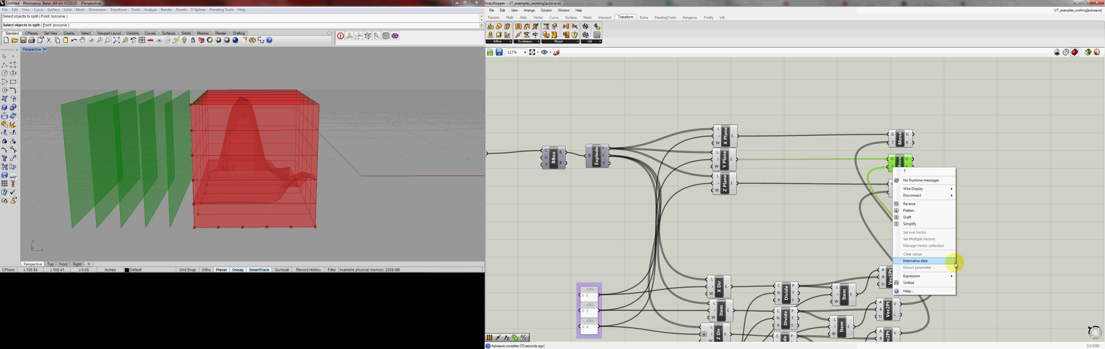
pyautogui.moveTo(943, 276)
pyautogui.click(971, 285)
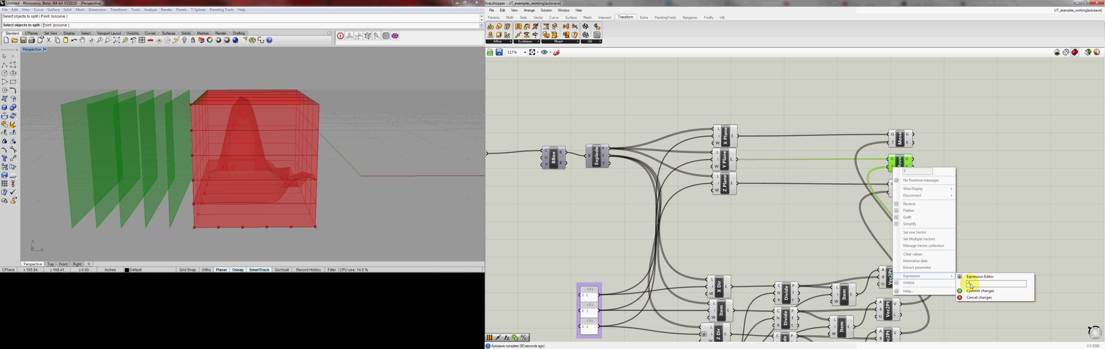
pyautogui.write('-')
pyautogui.click(984, 294)
# Highlight the three Move components and the My Cool Surface parameter to check the plane grid against the surface in the 3D view
pyautogui.moveTo(357, 132); pyautogui.dragTo(190, 173, button='right')
pyautogui.moveTo(857, 113); pyautogui.dragTo(944, 212)
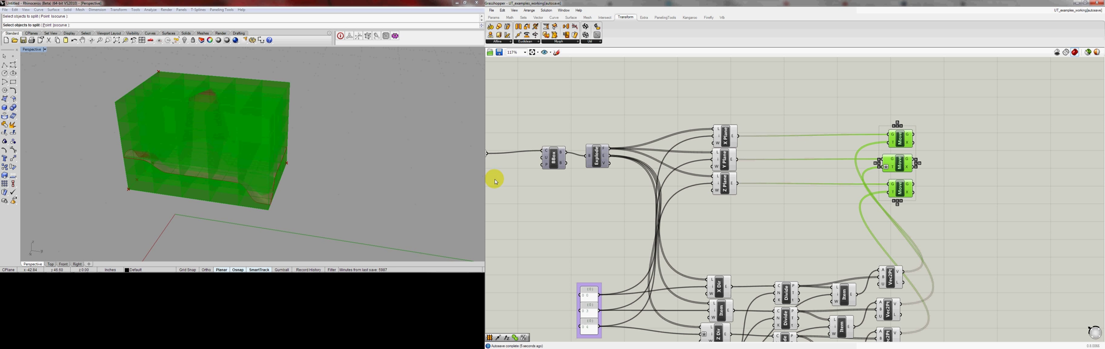
pyautogui.moveTo(315, 84); pyautogui.dragTo(232, 98, button='right')
pyautogui.scroll(-1, 873, 198)
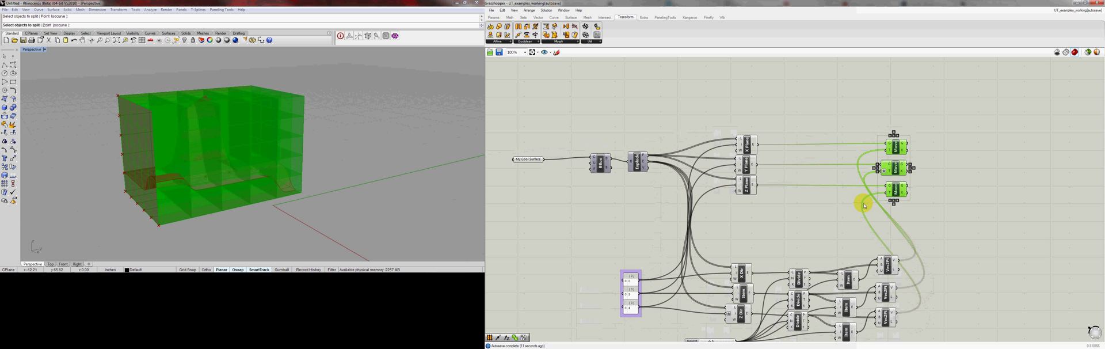
pyautogui.keyDown('shift'); pyautogui.click(535, 161); pyautogui.keyUp('shift')
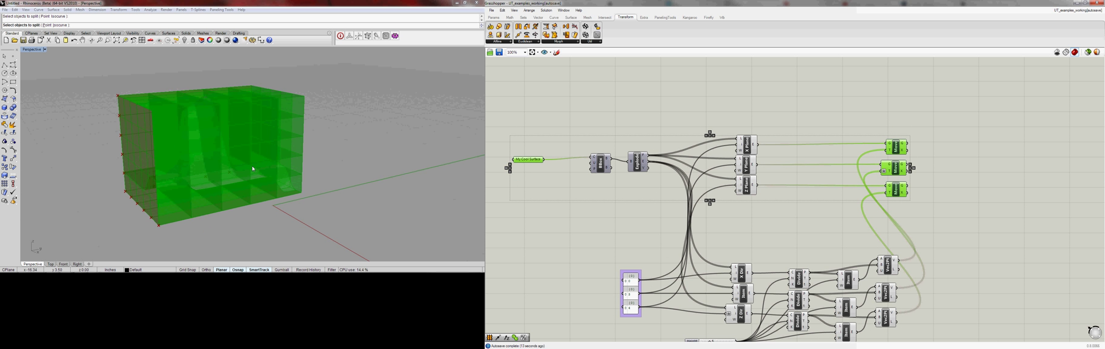
pyautogui.moveTo(252, 169)
pyautogui.mouseDown(button='right')
pyautogui.moveTo(249, 193)
pyautogui.moveTo(247, 153)
pyautogui.moveTo(242, 167)
pyautogui.moveTo(253, 170)
pyautogui.mouseUp(button='right')
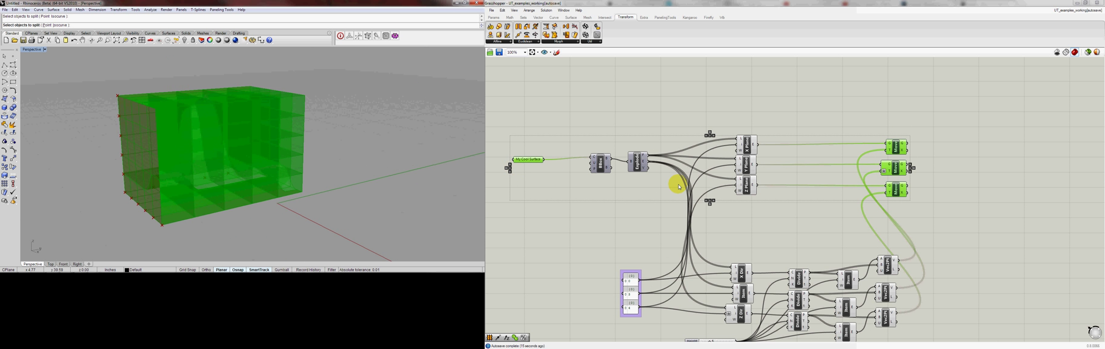
pyautogui.click(669, 203)
# Turn off the preview of the direction, division and vector components in the lower part of the definition
pyautogui.scroll(-1, 661, 184)
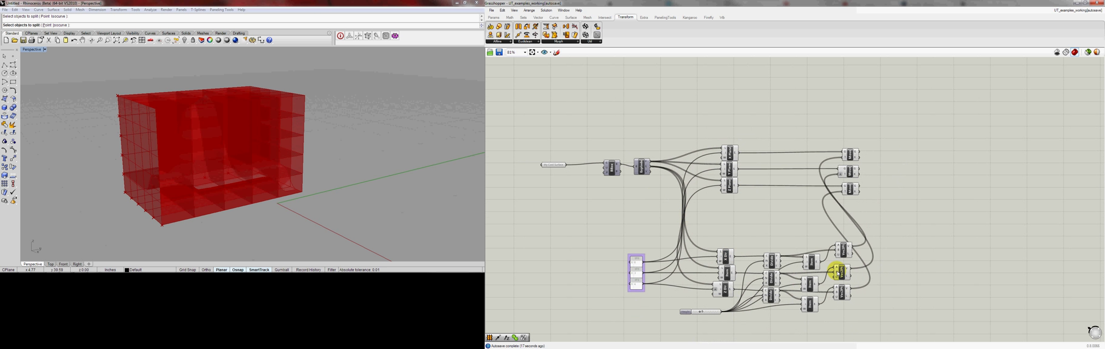
pyautogui.moveTo(899, 235); pyautogui.dragTo(771, 316)
pyautogui.scroll(1, 724, 318)
pyautogui.moveTo(935, 198); pyautogui.dragTo(730, 306)
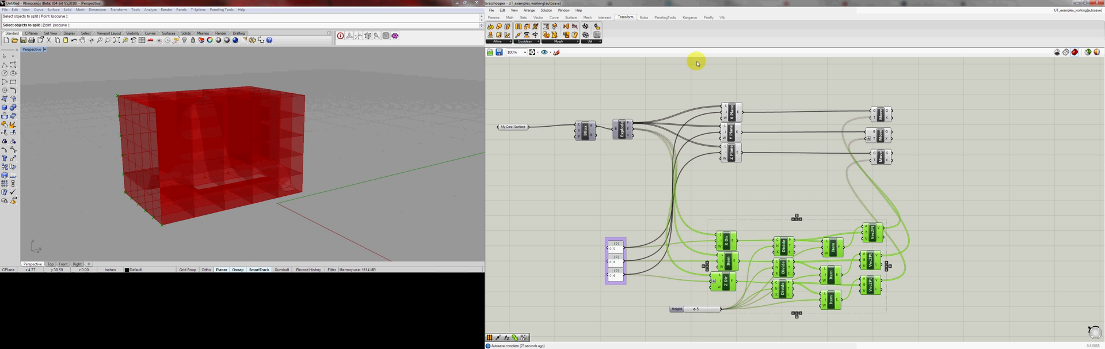
pyautogui.click(547, 10)
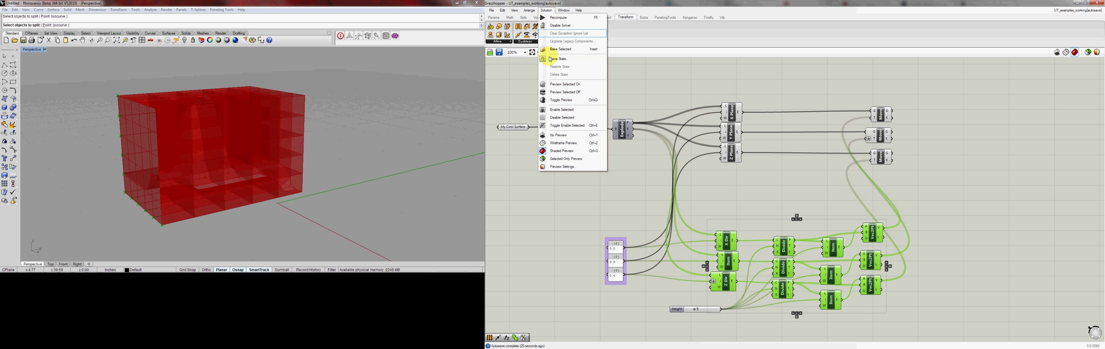
pyautogui.click(558, 92)
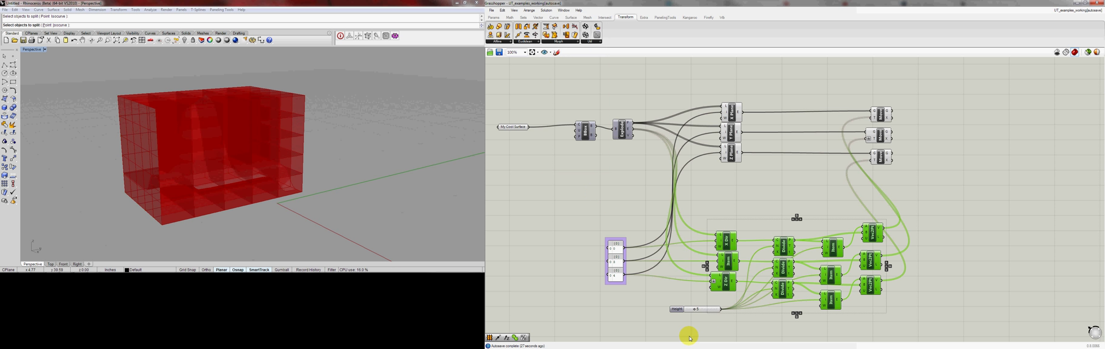
# Rename the number slider as Divisions and move it away from the component cluster, below the number panels
pyautogui.moveTo(704, 311); pyautogui.dragTo(659, 314)
pyautogui.rightClick(660, 313)
pyautogui.moveTo(692, 270); pyautogui.dragTo(658, 268)
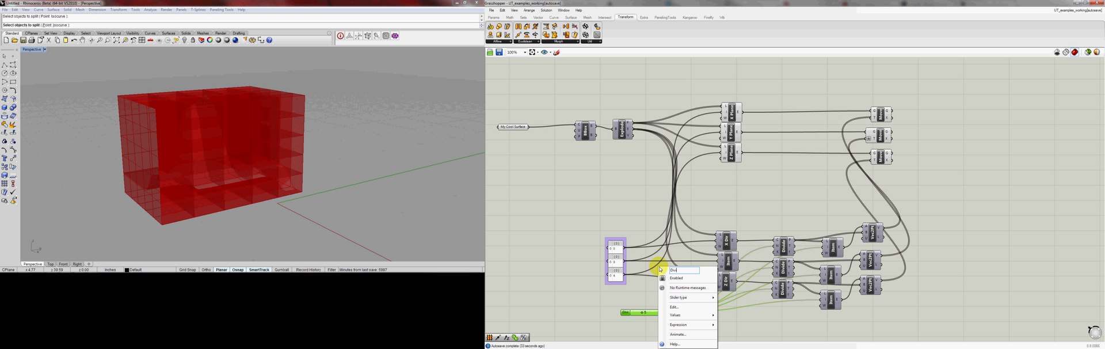
pyautogui.click(644, 297)
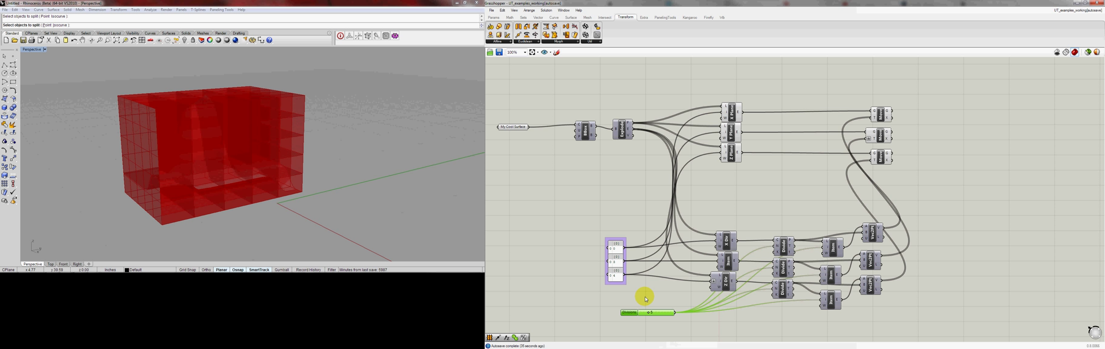
pyautogui.moveTo(660, 315); pyautogui.dragTo(634, 310)
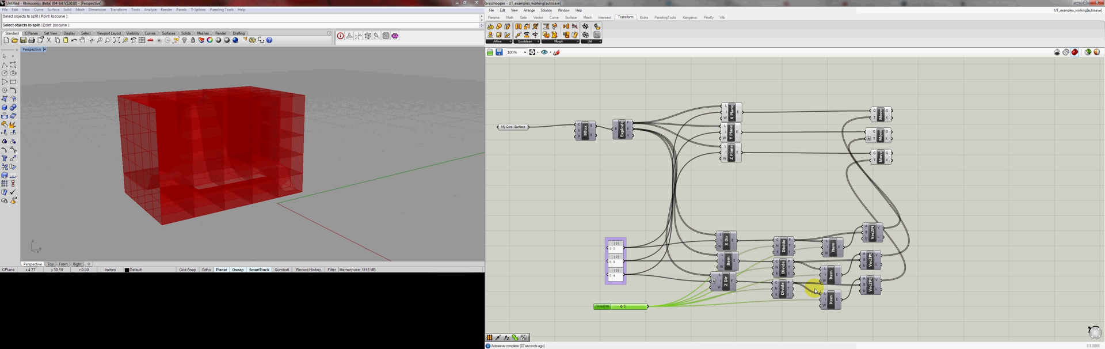
# Group the lower direction, division and vector components, and shift the group, number panels and Divisions slider up toward the upper row
pyautogui.moveTo(927, 222); pyautogui.dragTo(717, 315)
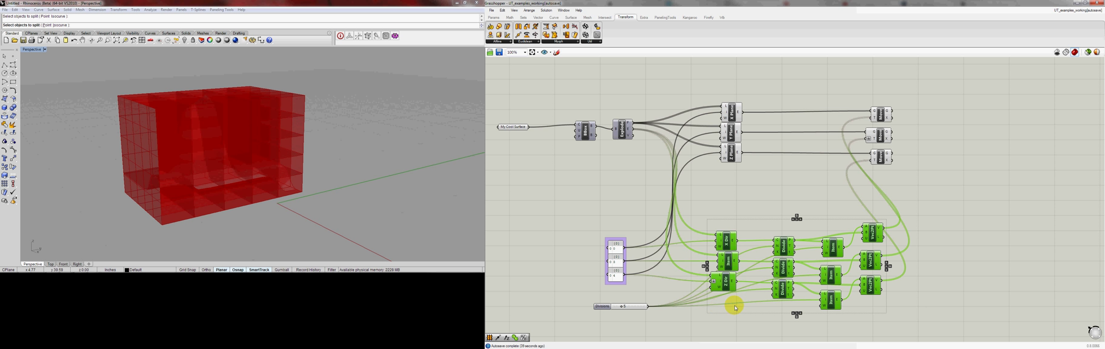
pyautogui.hotkey('ctrl', 'g')
pyautogui.moveTo(785, 245); pyautogui.dragTo(786, 217)
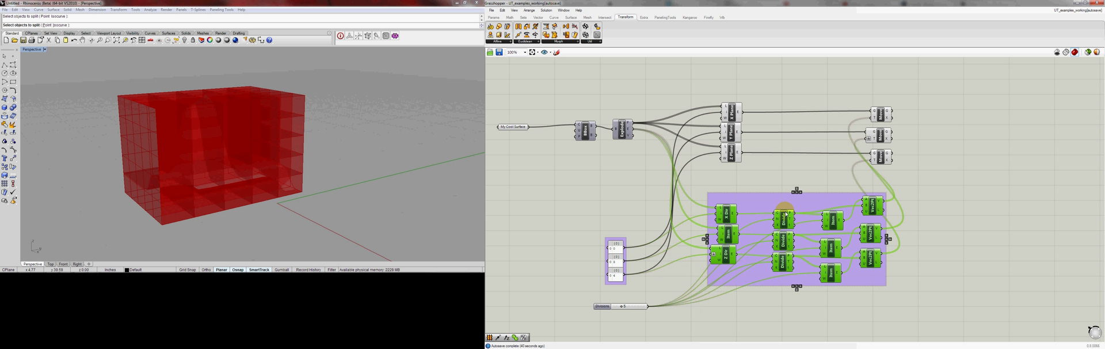
pyautogui.moveTo(656, 216); pyautogui.dragTo(597, 321)
pyautogui.moveTo(621, 255); pyautogui.dragTo(622, 216)
pyautogui.click(728, 175)
# Turn off the preview of the three plane components that feed the Move components
pyautogui.scroll(-3, 742, 175)
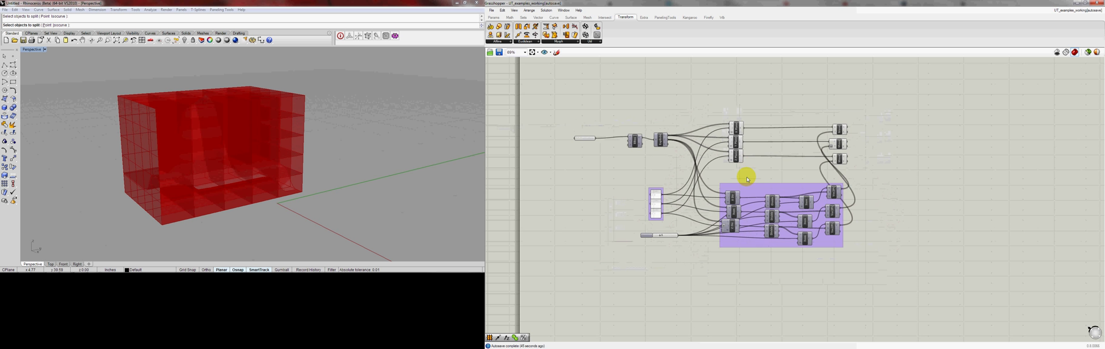
pyautogui.moveTo(749, 177); pyautogui.dragTo(717, 201, button='right')
pyautogui.scroll(1, 733, 183)
pyautogui.scroll(1, 732, 184)
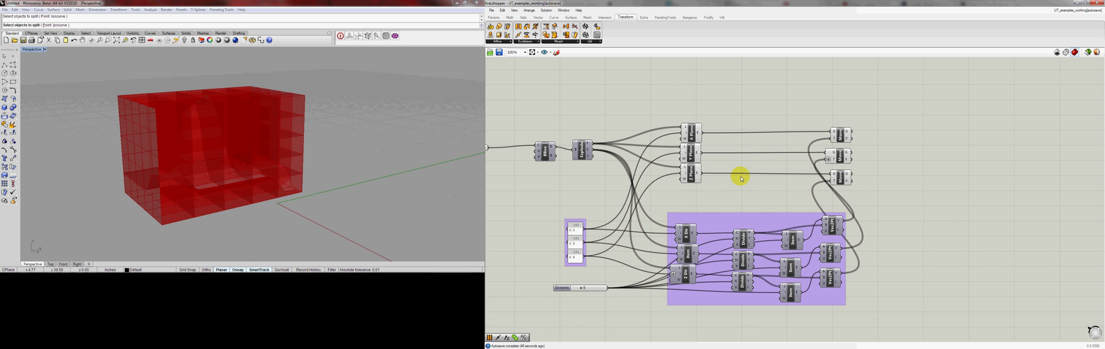
pyautogui.moveTo(745, 112); pyautogui.dragTo(680, 185)
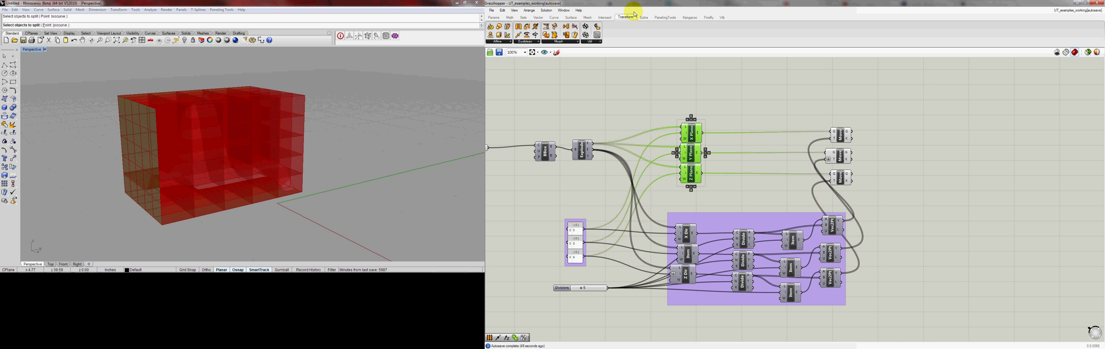
pyautogui.click(547, 10)
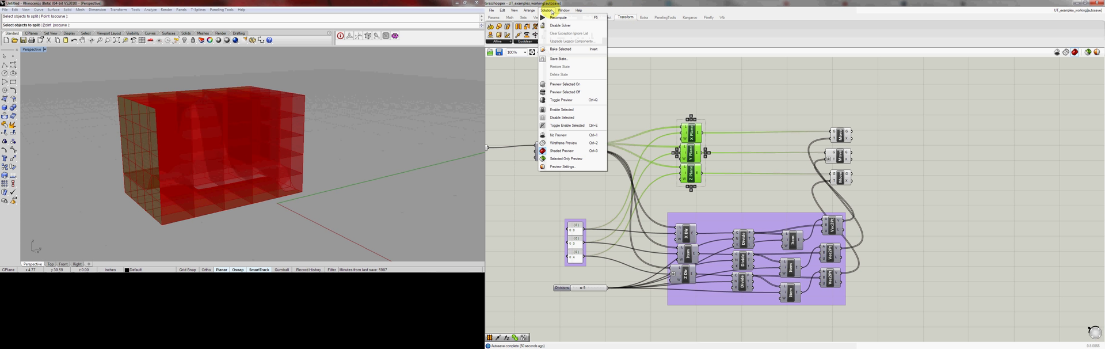
pyautogui.click(558, 93)
pyautogui.click(749, 110)
pyautogui.moveTo(362, 113); pyautogui.dragTo(335, 141, button='right')
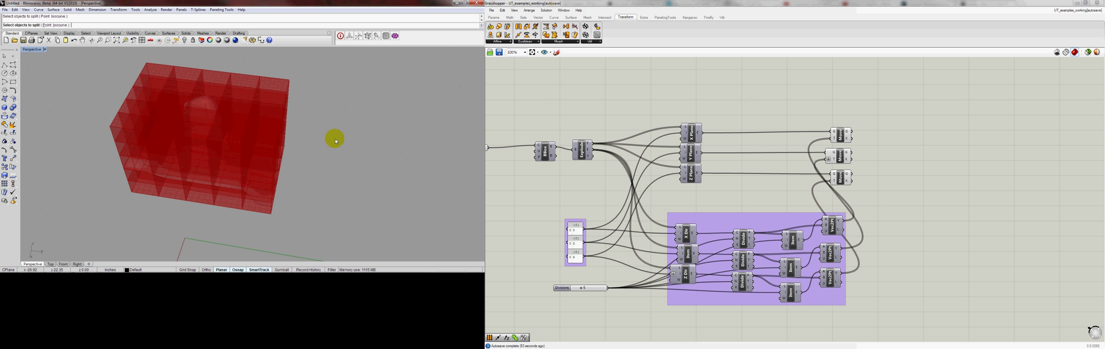
# Add a Brep | Brep intersection component beside the Move components
pyautogui.scroll(5, 232, 123)
pyautogui.scroll(-1, 809, 176)
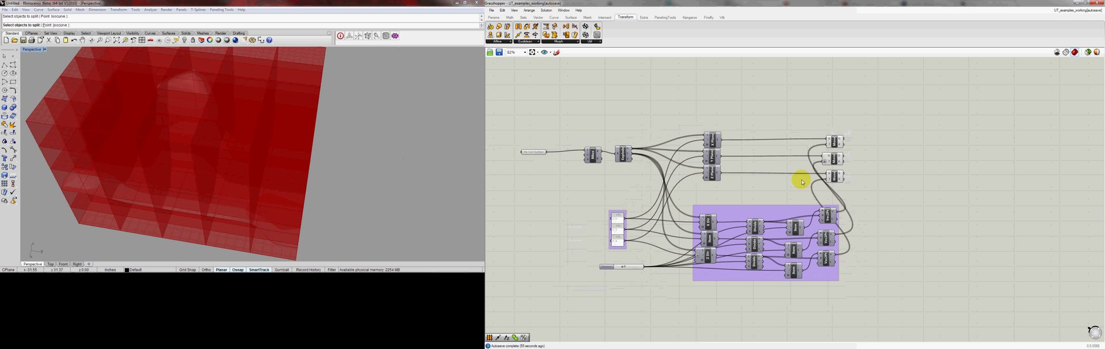
pyautogui.moveTo(802, 178); pyautogui.dragTo(832, 179, button='right')
pyautogui.scroll(1, 732, 160)
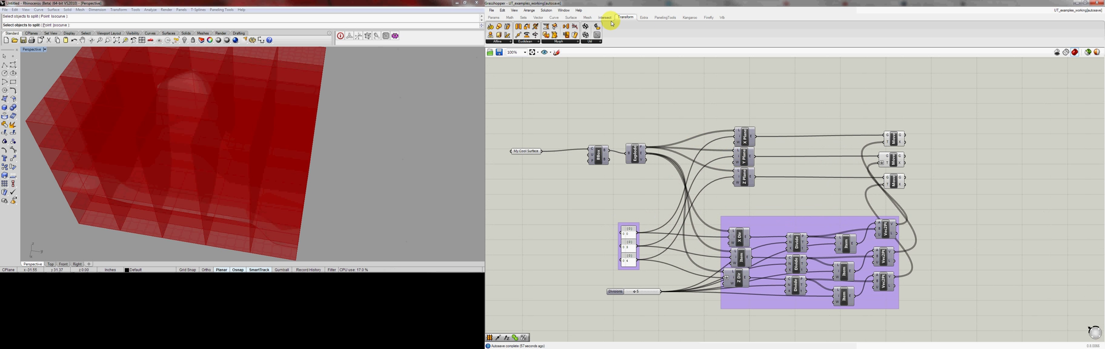
pyautogui.click(605, 17)
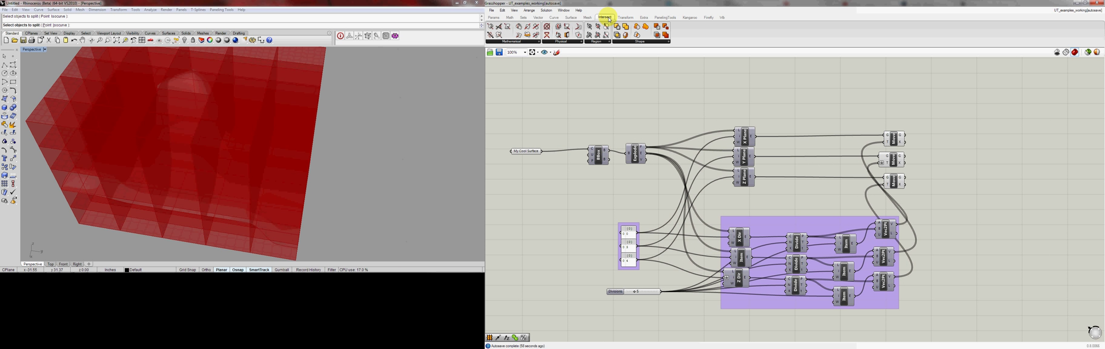
pyautogui.click(559, 41)
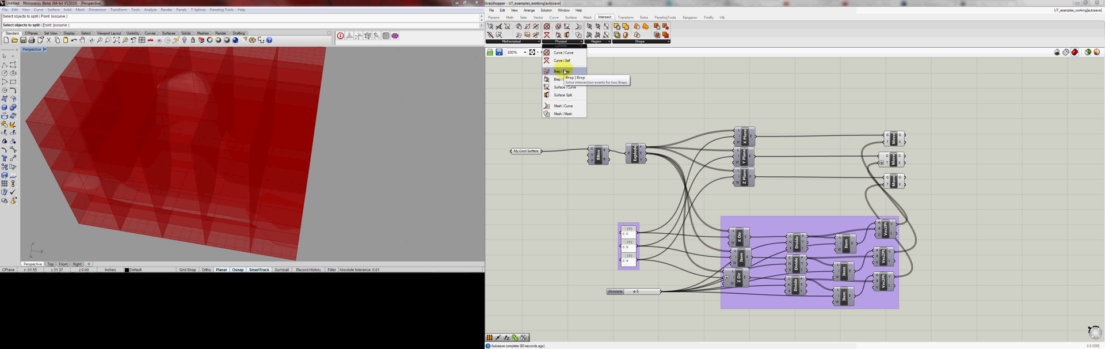
pyautogui.click(561, 71)
pyautogui.click(954, 121)
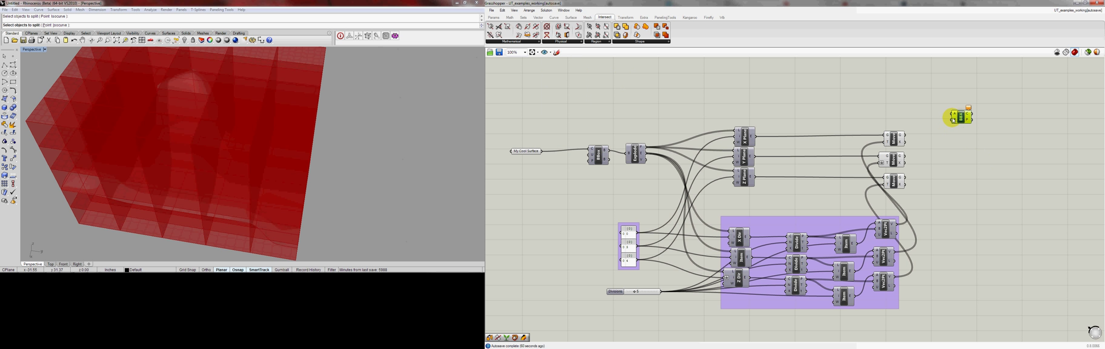
pyautogui.moveTo(953, 119); pyautogui.dragTo(948, 119)
# Connect the first Move component's geometry and the My Cool Surface parameter to the Brep | Brep component's two inputs
pyautogui.moveTo(905, 135); pyautogui.dragTo(947, 120)
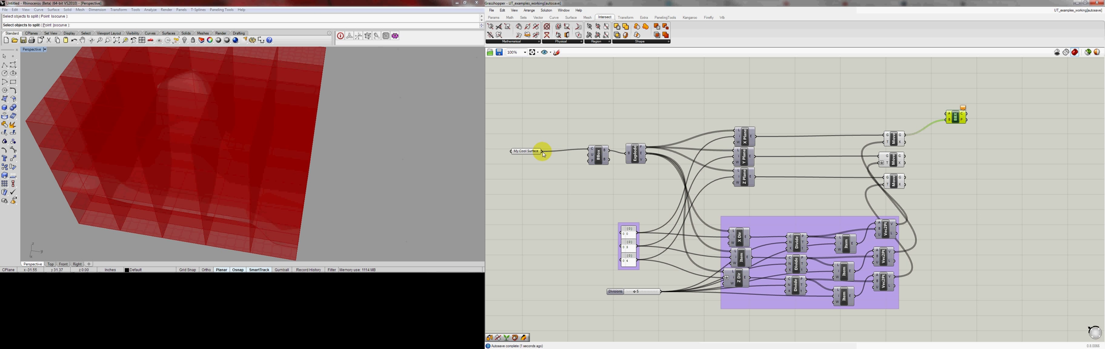
pyautogui.keyDown('shift'); pyautogui.moveTo(542, 152); pyautogui.dragTo(950, 115); pyautogui.keyUp('shift')
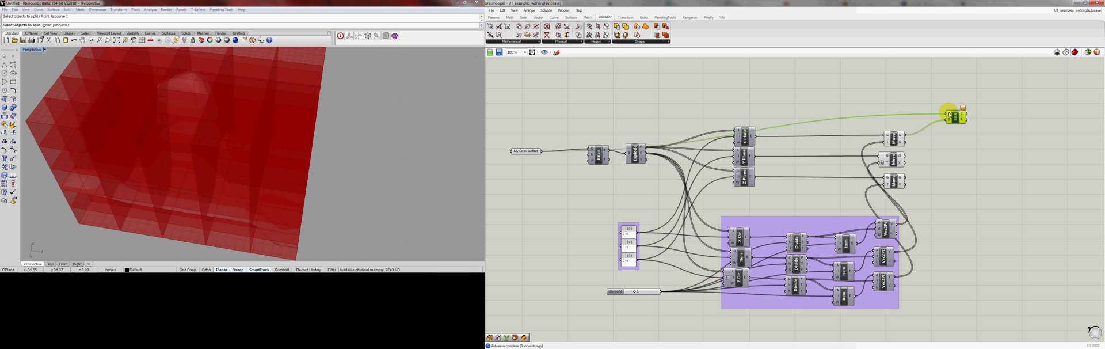
pyautogui.click(895, 140)
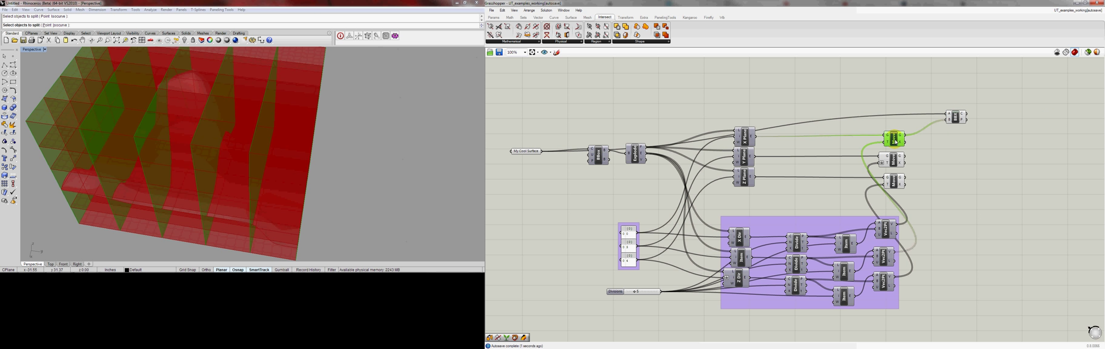
pyautogui.click(956, 117)
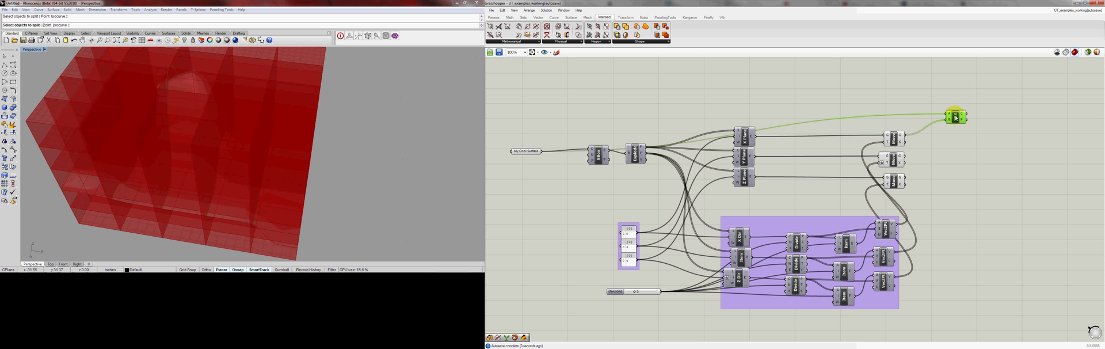
# Duplicate the Brep | Brep component twice, connect the second and third Move geometry to the copies, and stack all three beside the Moves
pyautogui.moveTo(956, 118); pyautogui.dragTo(951, 161)
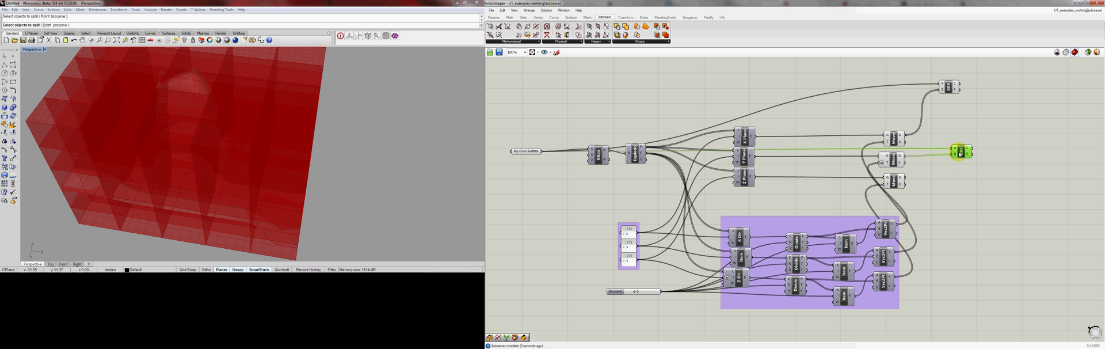
pyautogui.keyDown('alt'); pyautogui.moveTo(961, 151); pyautogui.dragTo(951, 189); pyautogui.keyUp('alt')
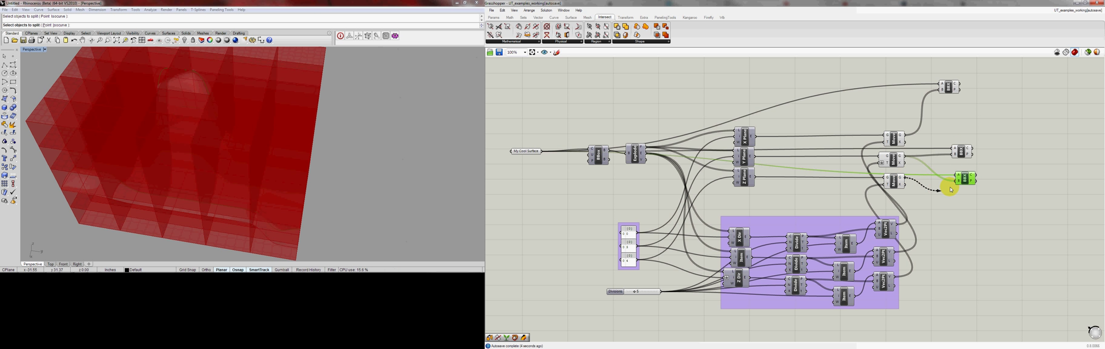
pyautogui.moveTo(950, 86); pyautogui.dragTo(965, 132)
# Turn off the preview of the three Move components
pyautogui.moveTo(924, 113); pyautogui.dragTo(883, 202)
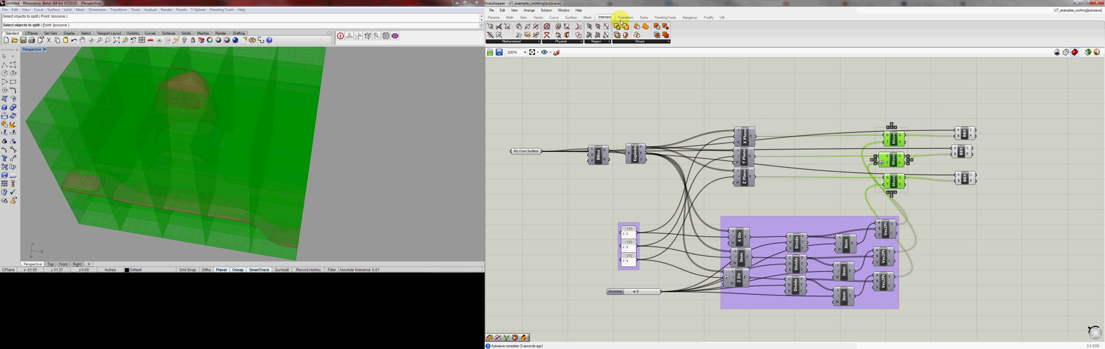
pyautogui.click(567, 12)
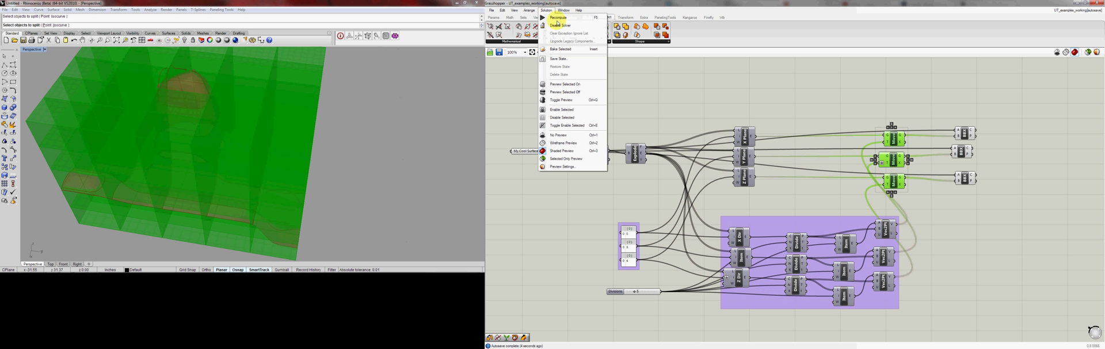
pyautogui.click(567, 94)
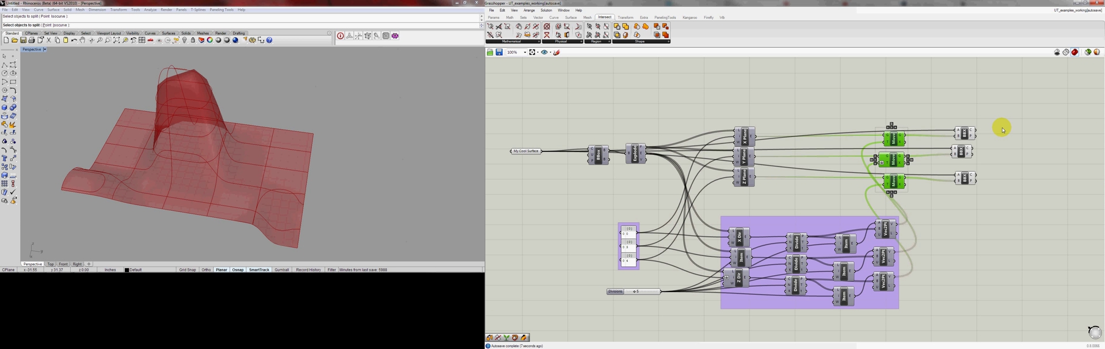
# Select the three Brep | Brep components and inspect their intersection curves on the surface up close in the perspective view
pyautogui.moveTo(1003, 122); pyautogui.dragTo(942, 210)
pyautogui.moveTo(323, 140); pyautogui.dragTo(287, 138, button='right')
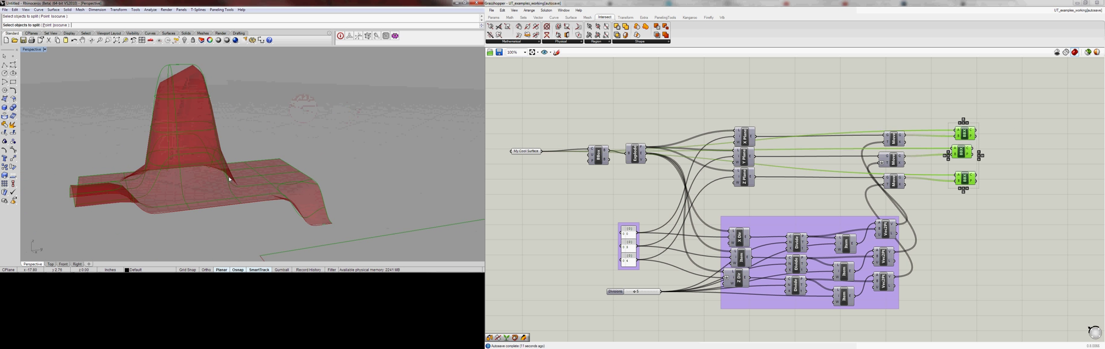
pyautogui.scroll(6, 275, 166)
pyautogui.moveTo(275, 166); pyautogui.dragTo(214, 141, button='right')
pyautogui.scroll(-6, 249, 163)
pyautogui.scroll(5, 203, 119)
pyautogui.moveTo(204, 118)
pyautogui.mouseDown(button='right')
pyautogui.moveTo(134, 110)
pyautogui.moveTo(218, 118)
pyautogui.mouseUp(button='right')
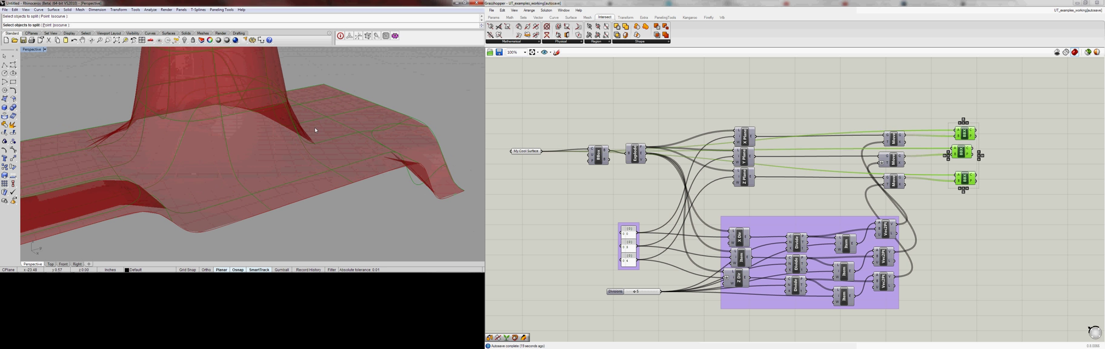
# Turn off the preview of the My Cool Surface parameter
pyautogui.click(531, 152)
pyautogui.rightClick(531, 152)
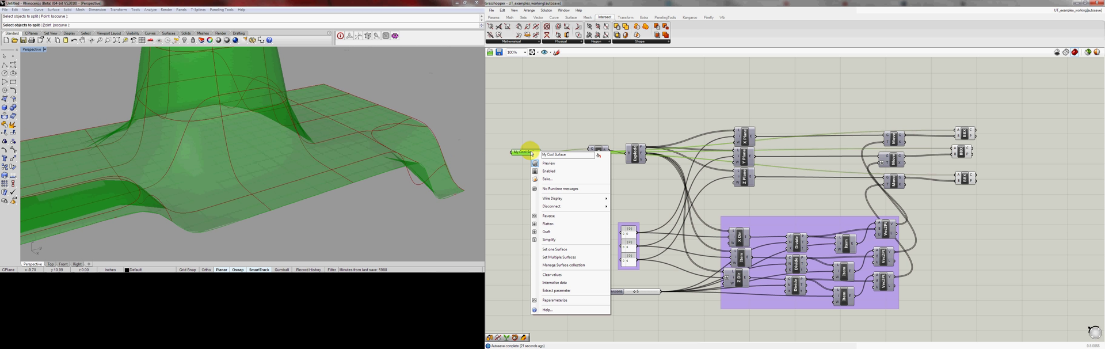
pyautogui.click(549, 165)
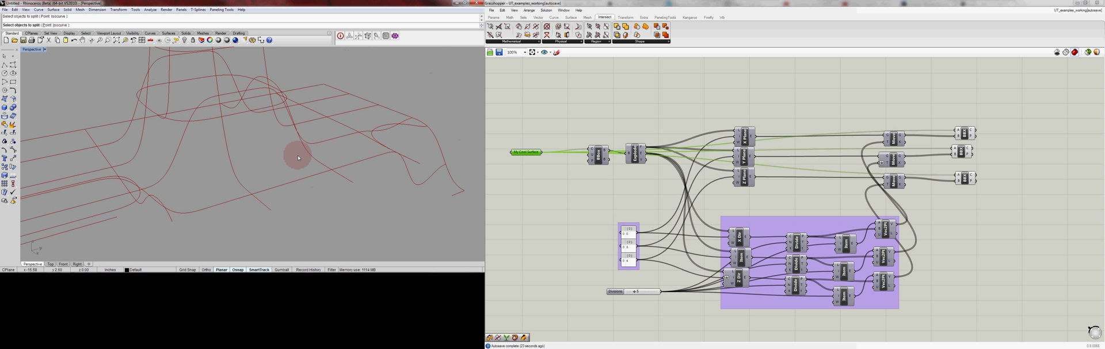
# Set the Divisions slider to 15 and examine the denser intersection curves from several angles
pyautogui.moveTo(298, 155); pyautogui.dragTo(283, 172, button='right')
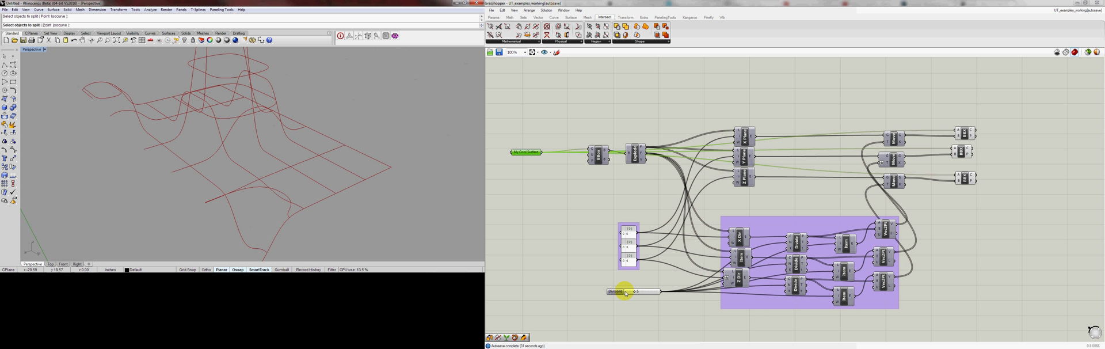
pyautogui.moveTo(634, 292); pyautogui.dragTo(652, 296)
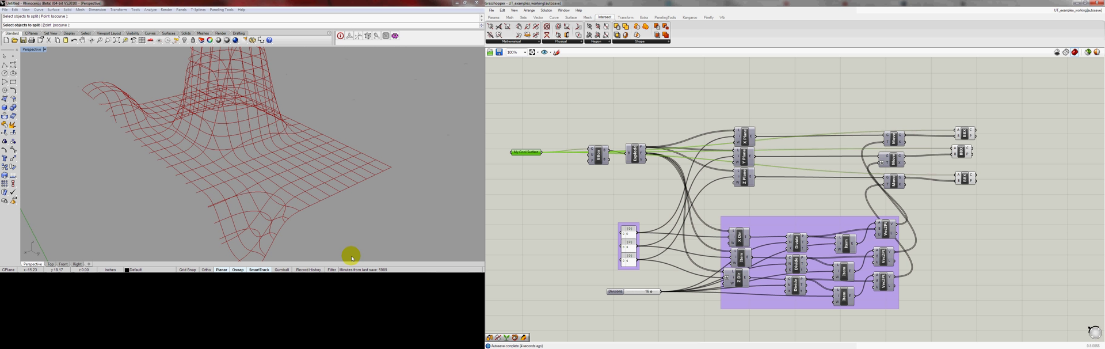
pyautogui.moveTo(289, 158); pyautogui.dragTo(313, 140, button='right')
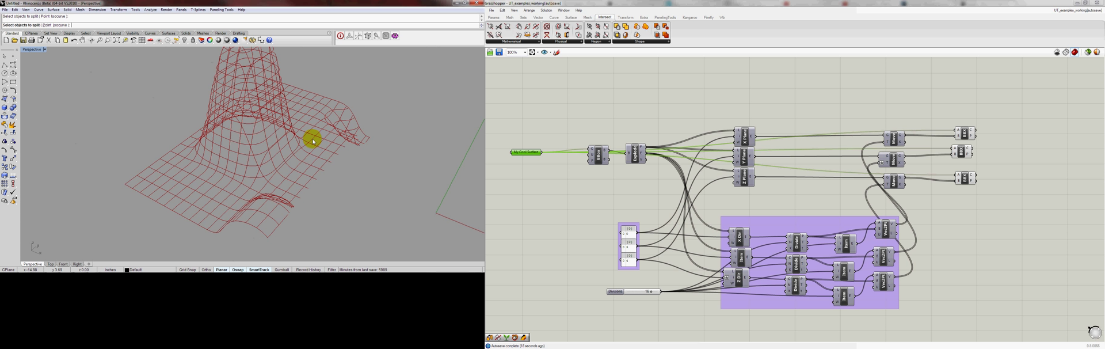
pyautogui.moveTo(338, 151); pyautogui.dragTo(269, 163, button='right')
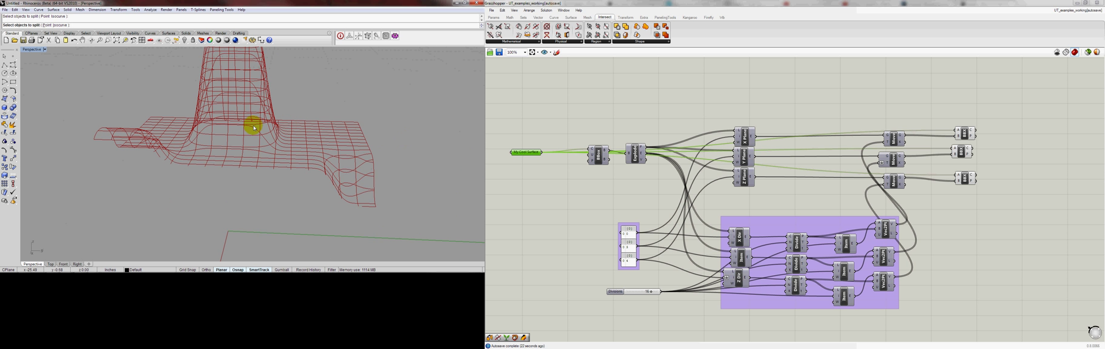
pyautogui.moveTo(186, 111); pyautogui.dragTo(246, 120, button='right')
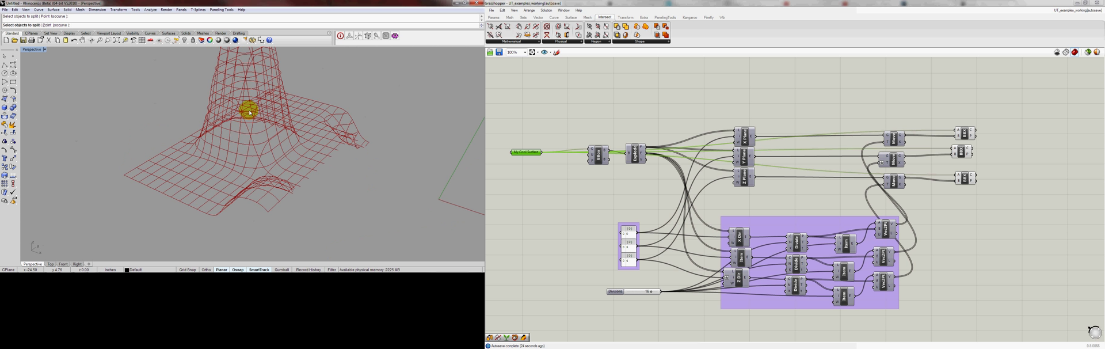
pyautogui.moveTo(269, 140); pyautogui.dragTo(139, 123, button='right')
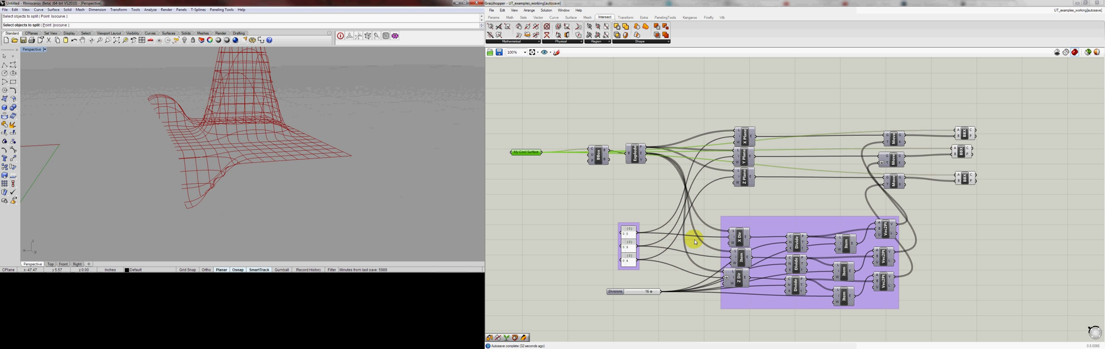
pyautogui.moveTo(123, 157); pyautogui.dragTo(117, 178, button='right')
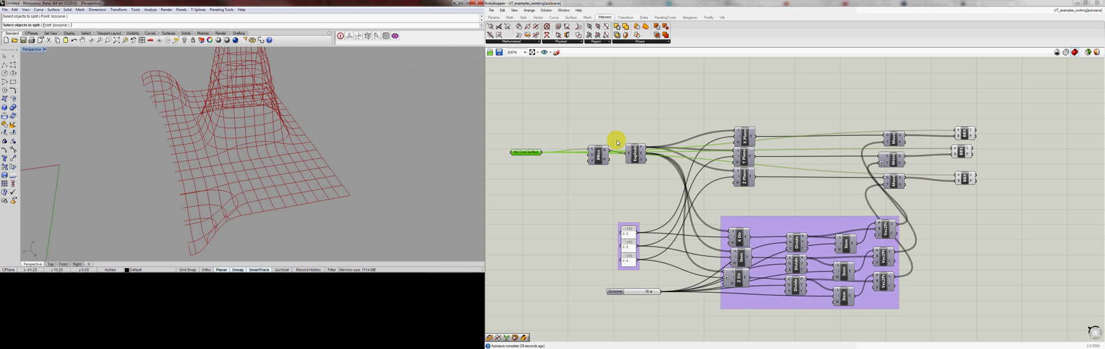
# Turn off the preview of the third Brep | Brep component
pyautogui.click(967, 179)
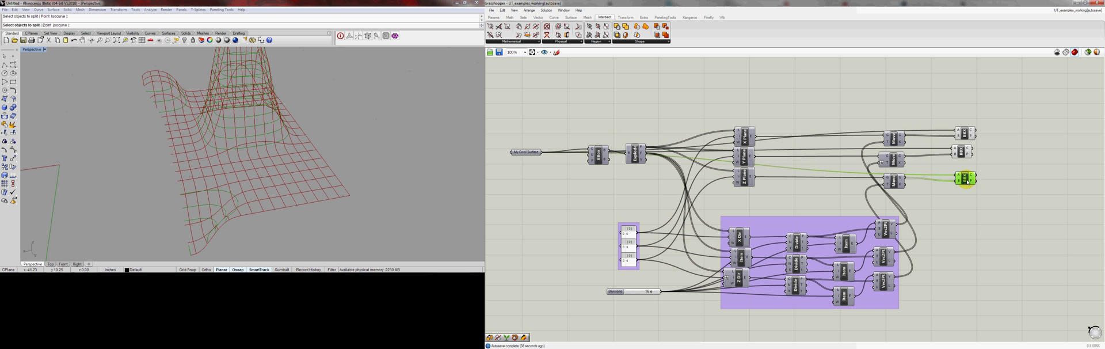
pyautogui.rightClick(968, 182)
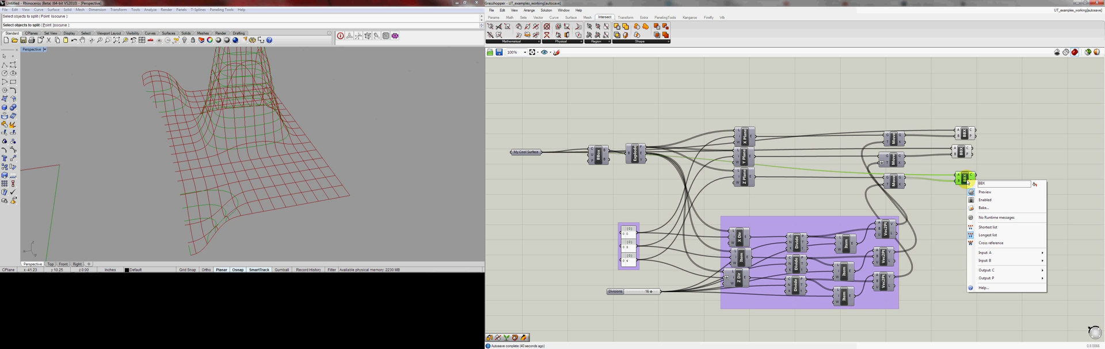
pyautogui.click(970, 197)
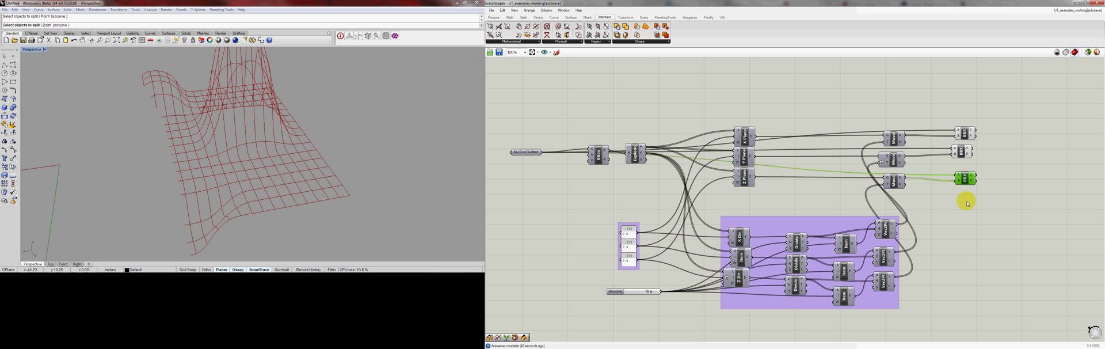
# Shift the third Brep | Brep component closer to the Move components and line up the other two with each other
pyautogui.moveTo(873, 161); pyautogui.dragTo(767, 151, button='right')
pyautogui.click(848, 169)
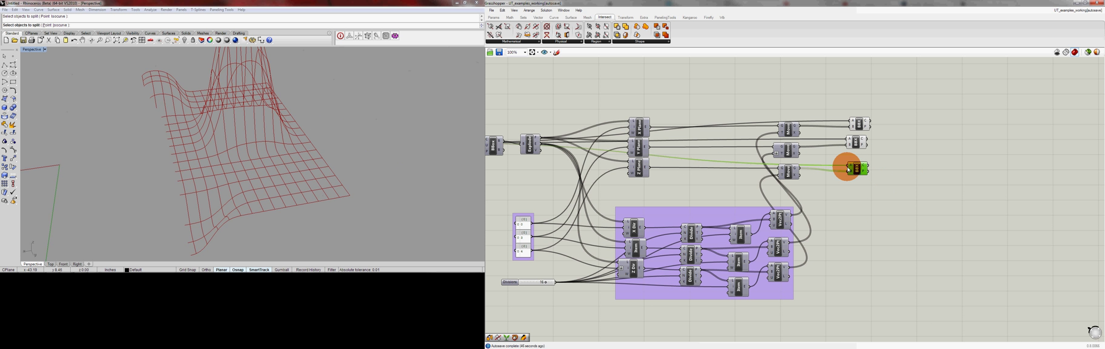
pyautogui.moveTo(848, 169); pyautogui.dragTo(835, 167)
pyautogui.moveTo(892, 115); pyautogui.dragTo(842, 151)
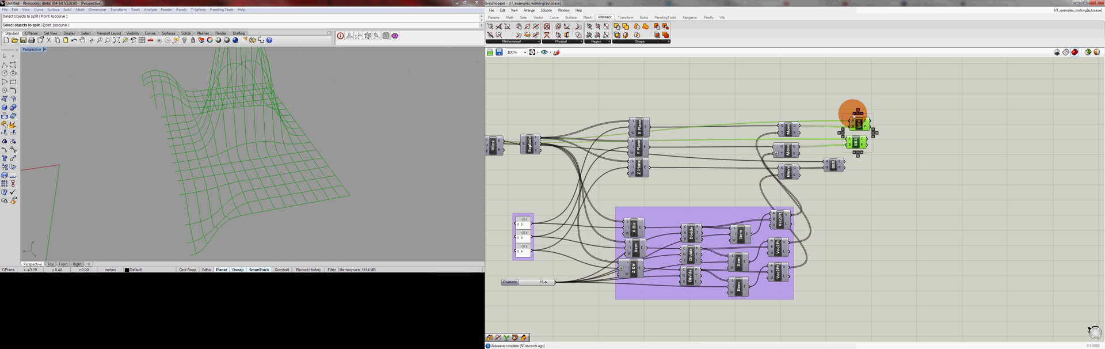
pyautogui.click(919, 119)
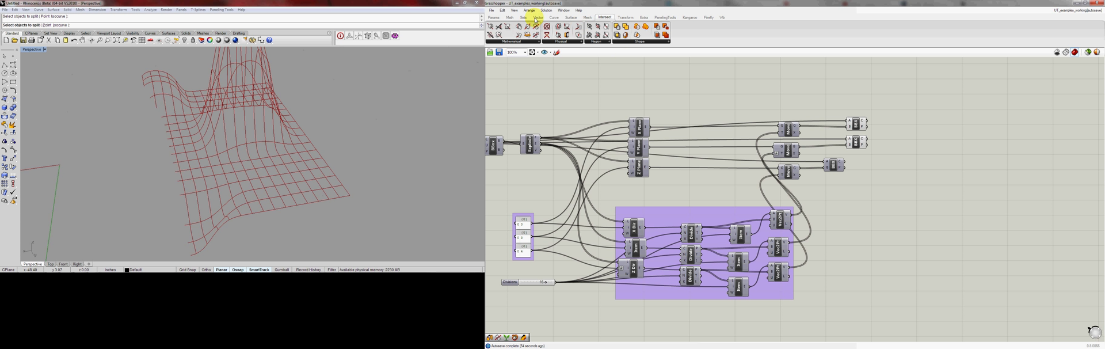
# Add a Unit Z component above the intersection components and place a copy of the Divisions slider level with it, renamed Rib Offset
pyautogui.click(539, 18)
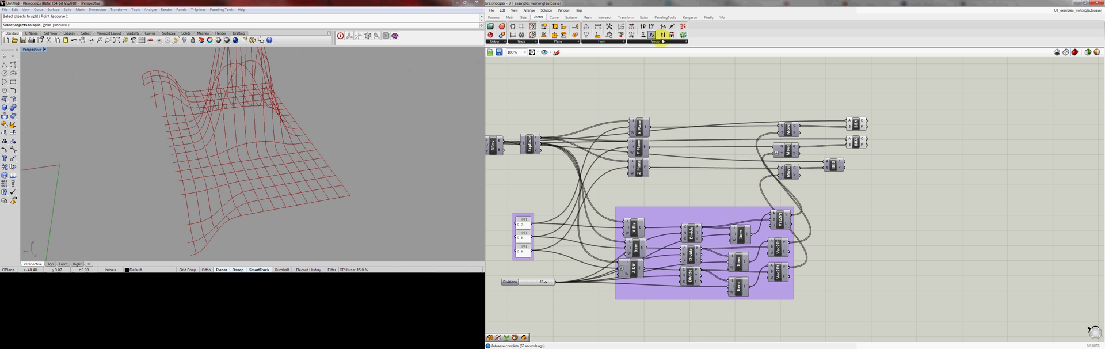
pyautogui.moveTo(922, 122); pyautogui.dragTo(839, 87)
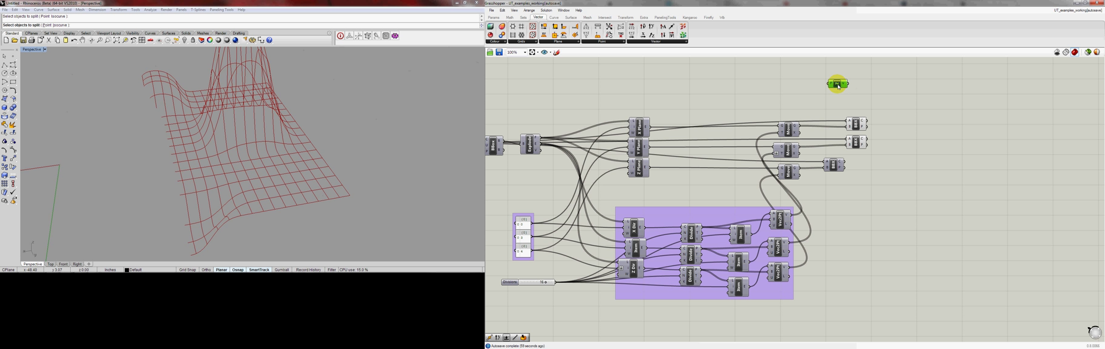
pyautogui.click(528, 283)
pyautogui.keyDown('alt'); pyautogui.moveTo(529, 283); pyautogui.dragTo(597, 83); pyautogui.keyUp('alt')
pyautogui.rightClick(597, 83)
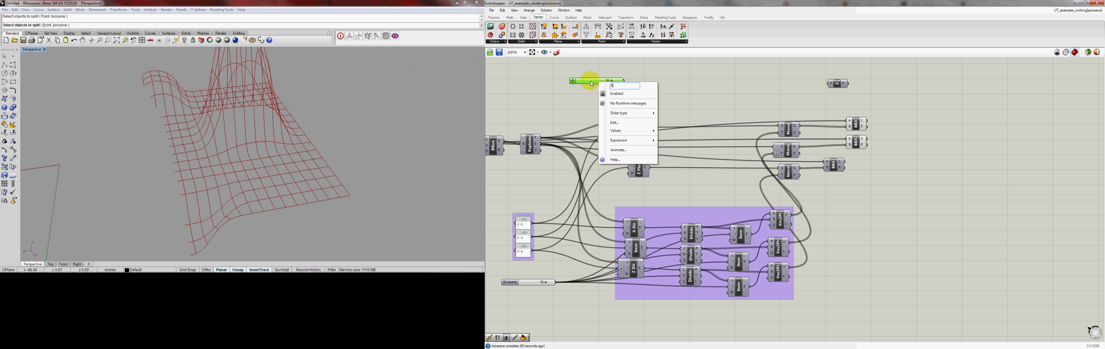
pyautogui.write('Rib Offset')
pyautogui.press('Return')
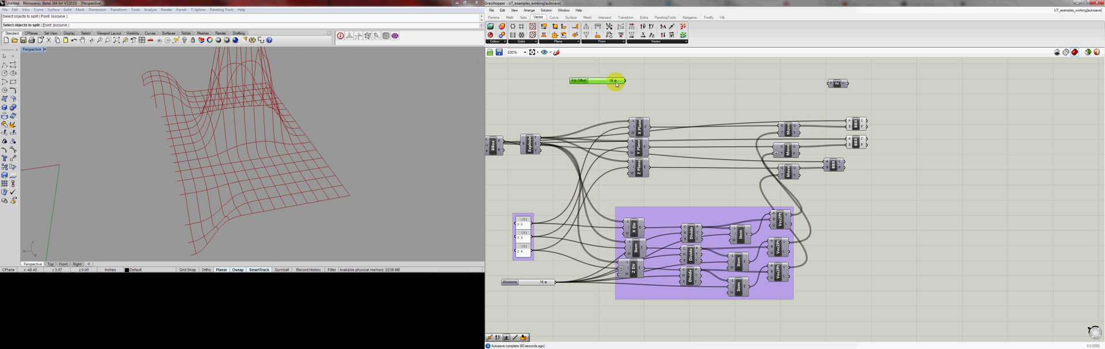
# Lower the Rib Offset slider's maximum value and connect the slider to the Unit Z component's input
pyautogui.rightClick(609, 82)
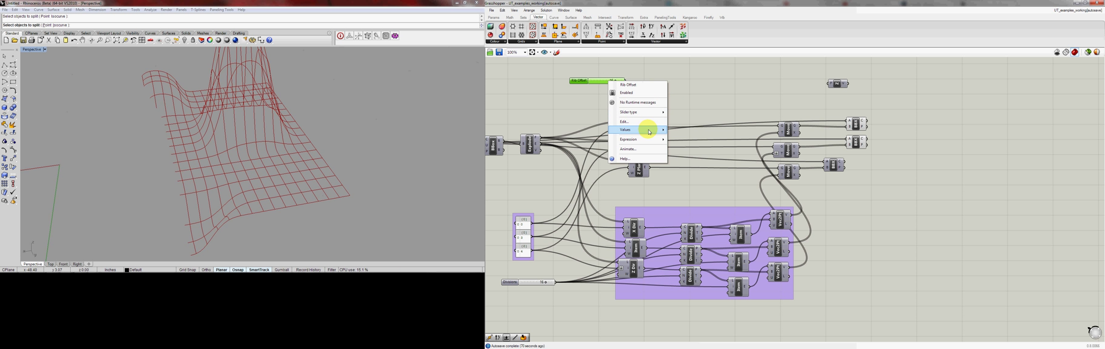
pyautogui.moveTo(656, 130)
pyautogui.click(714, 139)
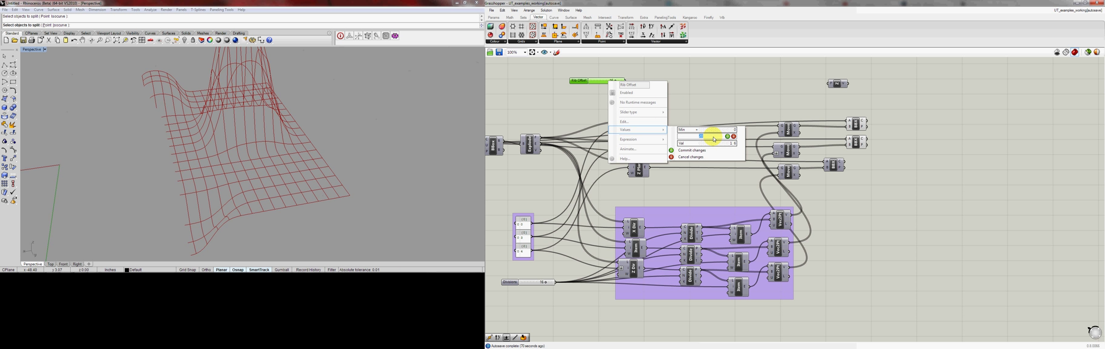
pyautogui.click(685, 150)
pyautogui.moveTo(628, 83); pyautogui.dragTo(836, 85)
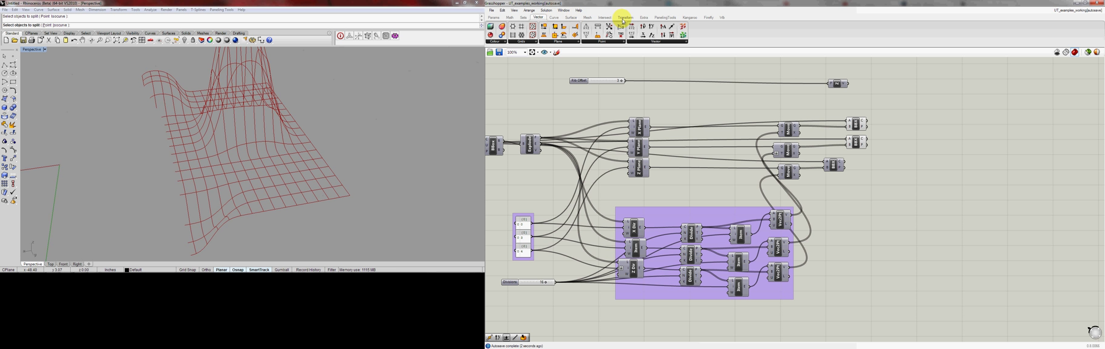
# Add a Move component and connect the first Brep | Brep component's curves as geometry and the Unit Z vector as motion
pyautogui.click(622, 20)
pyautogui.click(520, 42)
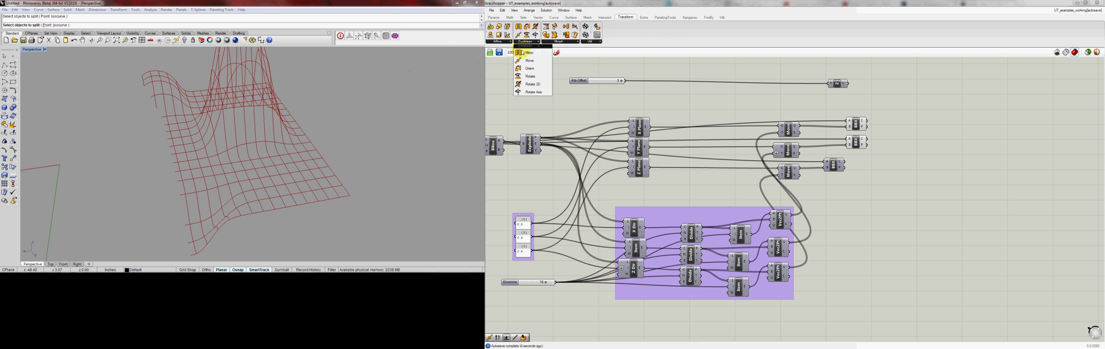
pyautogui.click(524, 61)
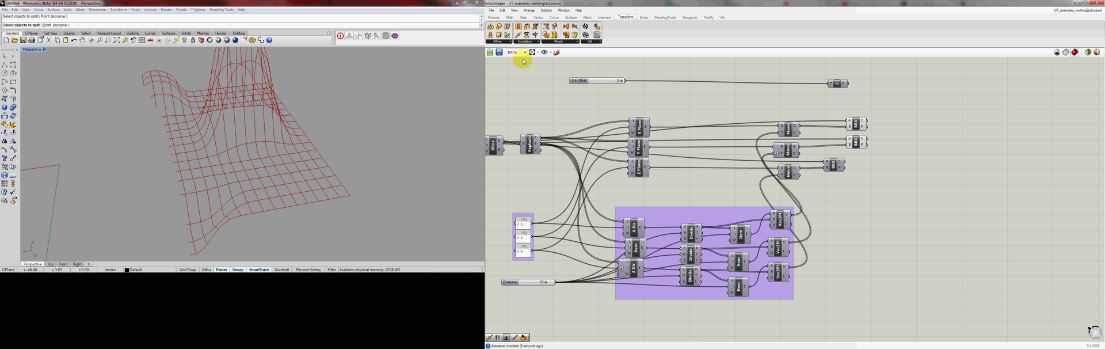
pyautogui.moveTo(523, 62); pyautogui.dragTo(924, 110)
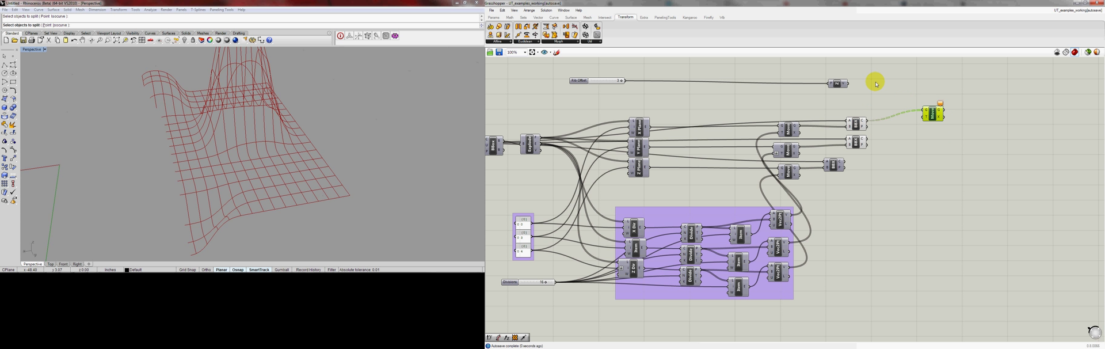
pyautogui.moveTo(847, 84); pyautogui.dragTo(924, 116)
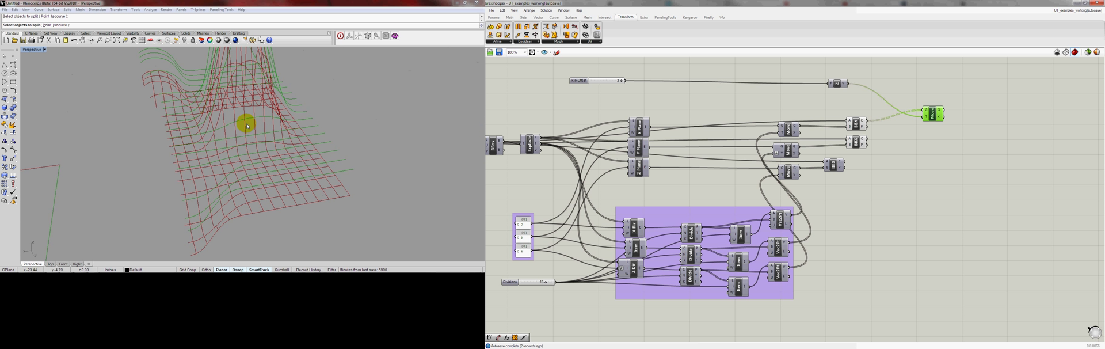
# Lower the Rib Offset slider to 1 to bring the moved curves closer to the originals
pyautogui.moveTo(247, 113); pyautogui.dragTo(275, 129, button='right')
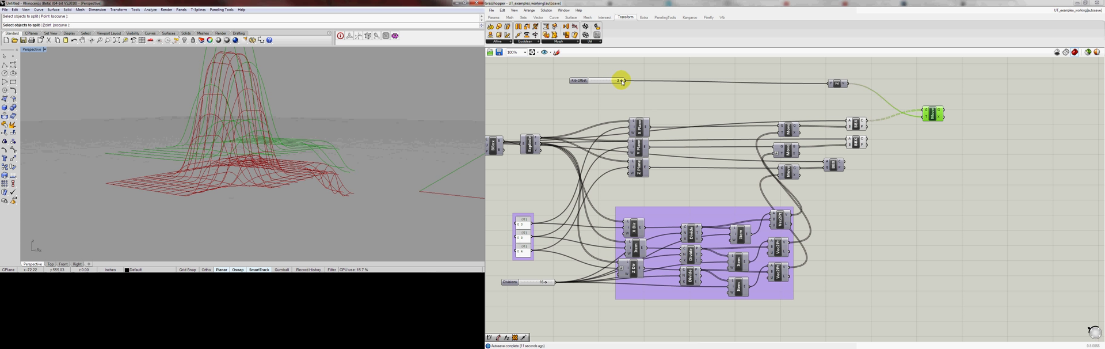
pyautogui.moveTo(621, 81)
pyautogui.mouseDown()
pyautogui.moveTo(592, 81)
pyautogui.moveTo(612, 83)
pyautogui.mouseUp()
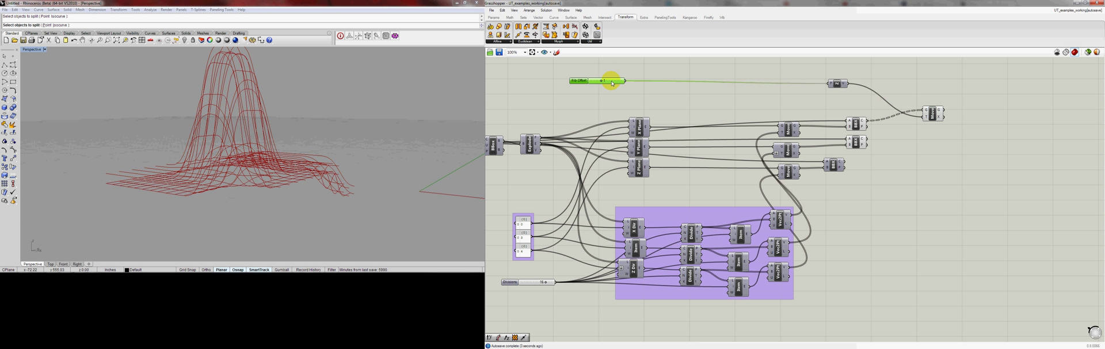
# Change the Rib Offset slider to floating-point numbers and lower its value to 0.400
pyautogui.rightClick(612, 83)
pyautogui.moveTo(639, 112)
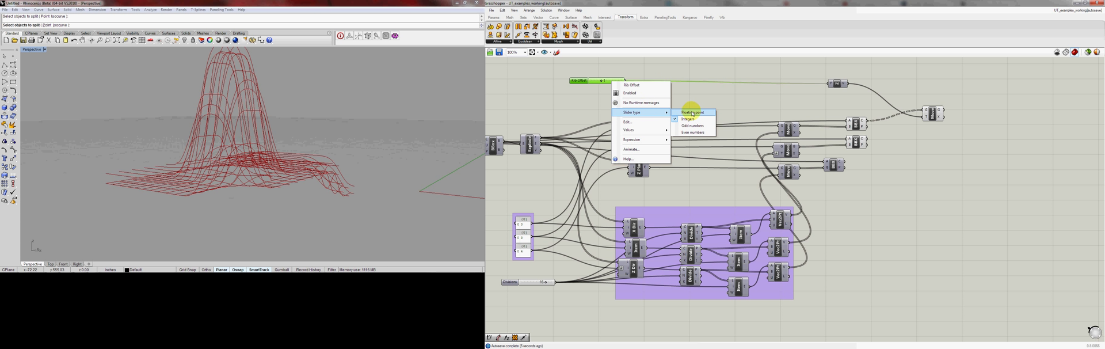
pyautogui.click(692, 113)
pyautogui.moveTo(606, 82); pyautogui.dragTo(595, 79)
pyautogui.click(631, 84)
pyautogui.moveTo(278, 141); pyautogui.dragTo(328, 129, button='right')
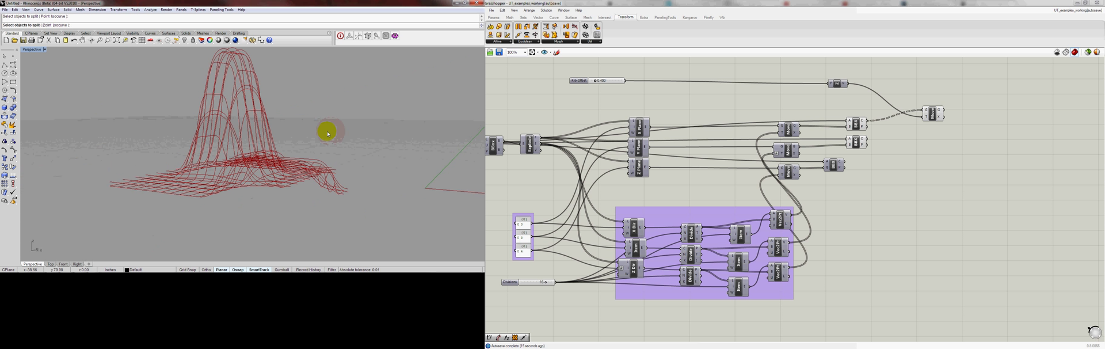
# Duplicate the Move component below the original and feed the second Brep | Brep component's curves into its geometry input
pyautogui.click(933, 114)
pyautogui.moveTo(936, 115)
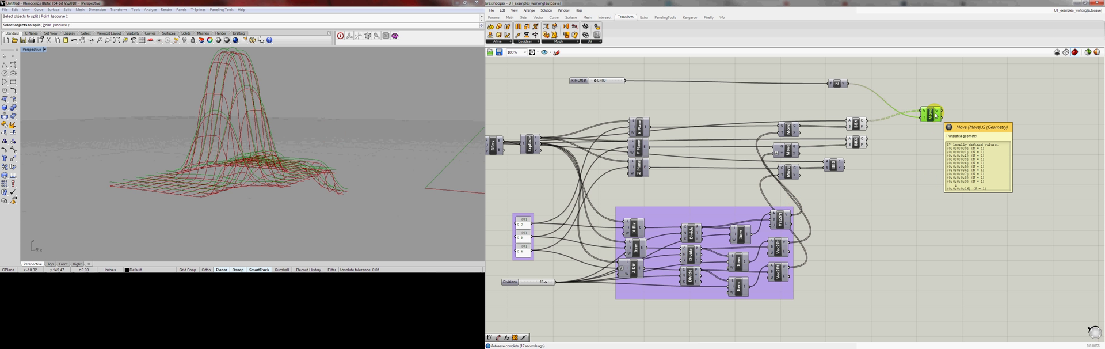
pyautogui.keyDown('alt'); pyautogui.moveTo(934, 120); pyautogui.dragTo(942, 160); pyautogui.keyUp('alt')
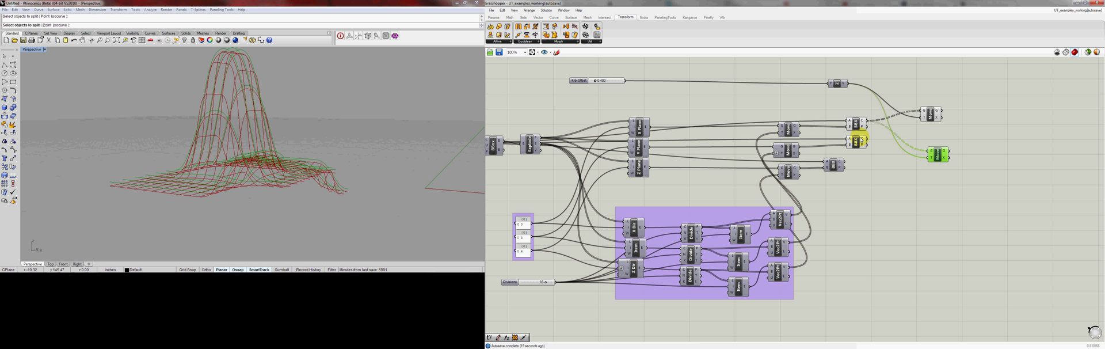
pyautogui.moveTo(867, 141); pyautogui.dragTo(932, 150)
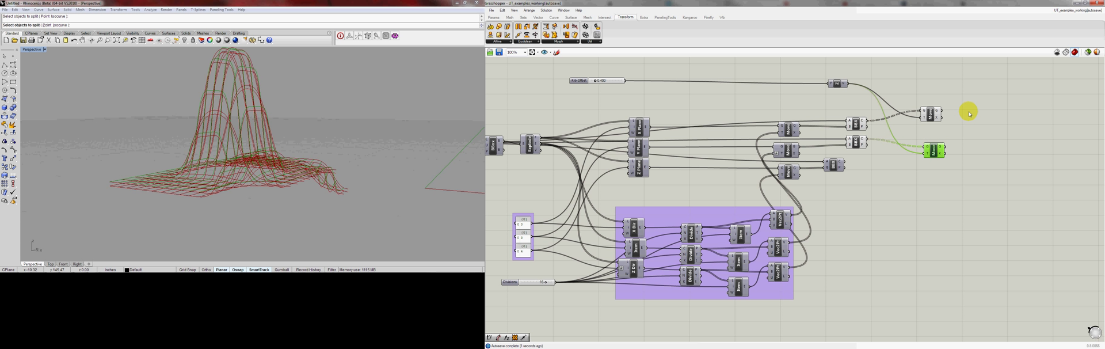
pyautogui.moveTo(969, 113); pyautogui.dragTo(916, 160)
pyautogui.moveTo(198, 102); pyautogui.dragTo(259, 104, button='right')
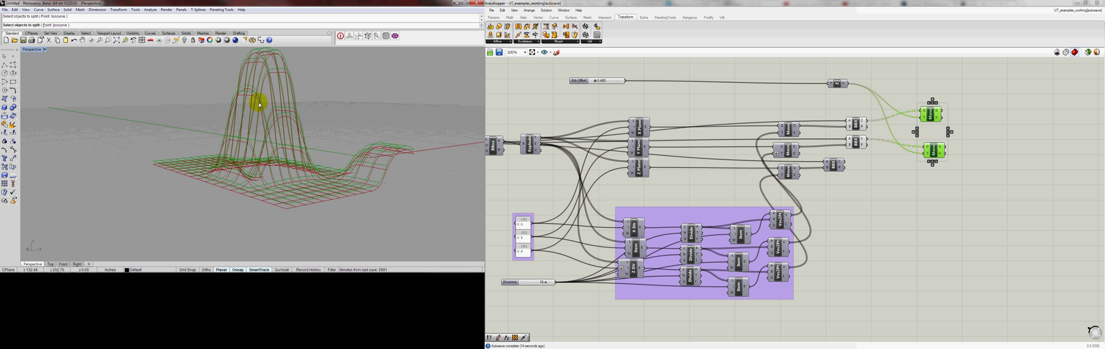
# Reposition both Move components closer to the Brep | Brep intersection components
pyautogui.click(959, 164)
pyautogui.scroll(-1, 904, 166)
pyautogui.moveTo(905, 166); pyautogui.dragTo(881, 181, button='right')
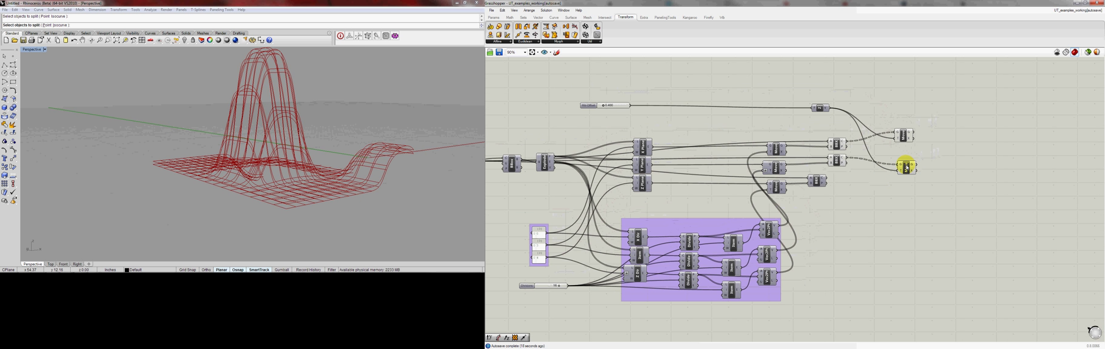
pyautogui.moveTo(907, 165); pyautogui.dragTo(890, 167)
pyautogui.moveTo(906, 138); pyautogui.dragTo(887, 137)
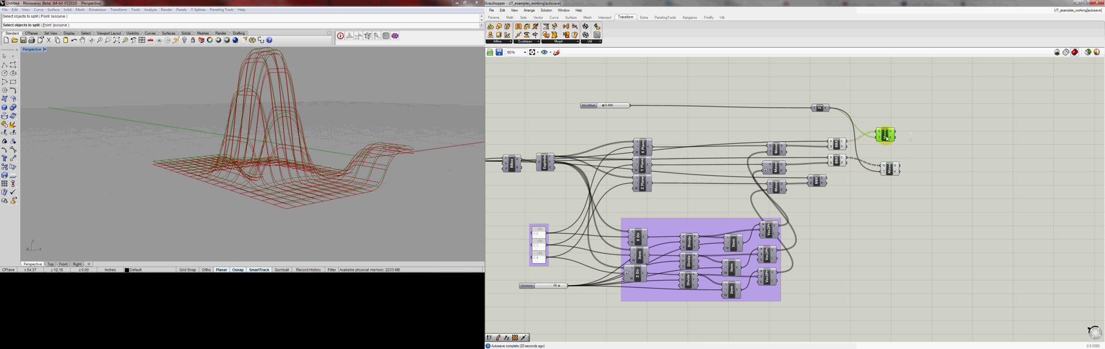
# Add an End Points component for each Move component and connect the moved curves to them
pyautogui.click(557, 18)
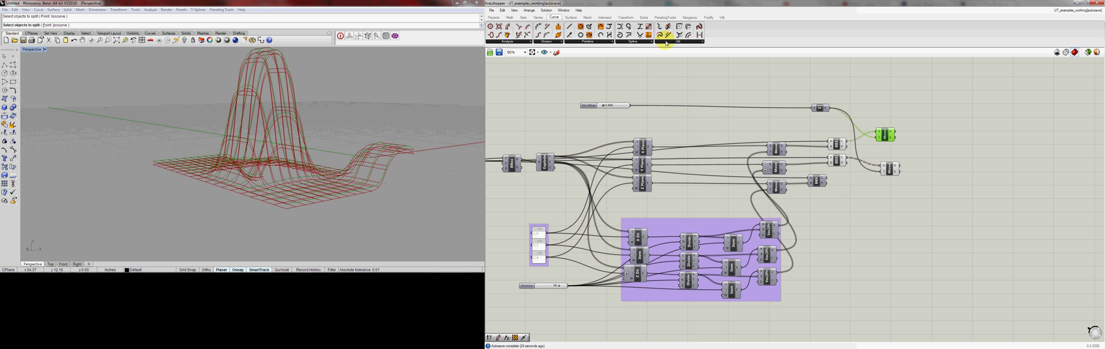
pyautogui.click(525, 42)
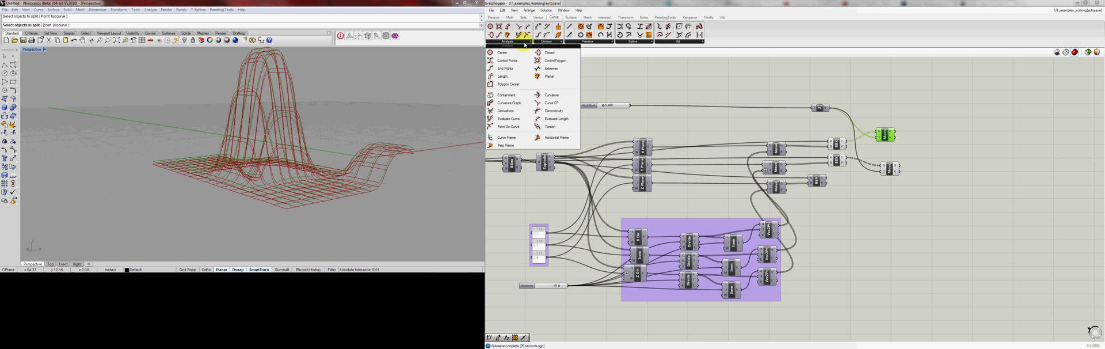
pyautogui.moveTo(506, 69); pyautogui.dragTo(920, 167)
pyautogui.moveTo(393, 145); pyautogui.dragTo(360, 141, button='right')
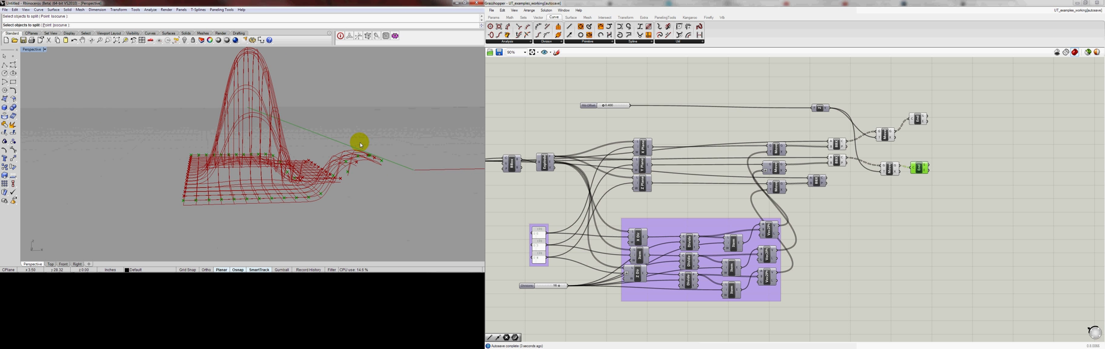
pyautogui.scroll(2, 316, 206)
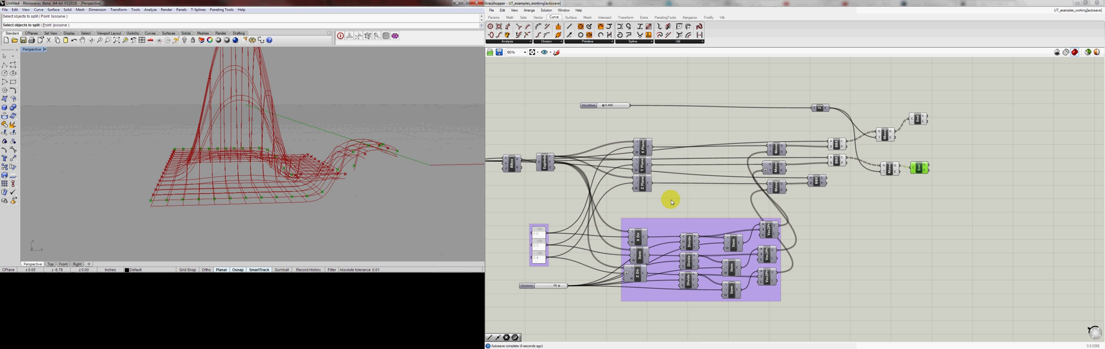
# Duplicate both End Points components and connect the copies to the original curves of the two Brep | Brep components
pyautogui.click(953, 162)
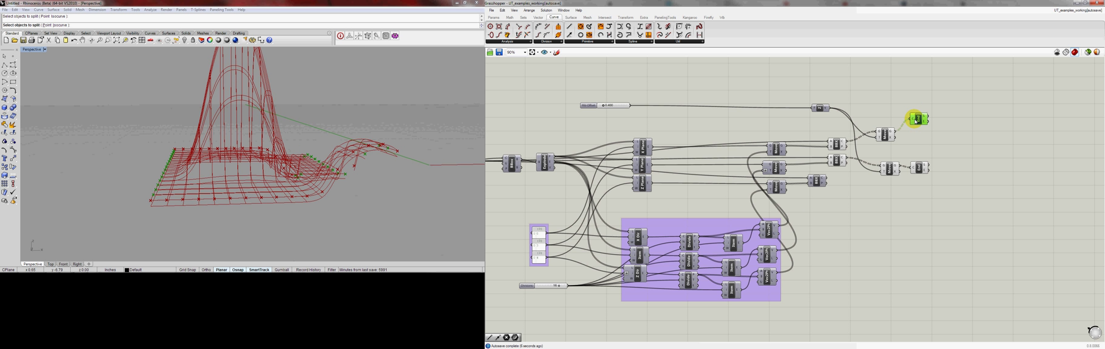
pyautogui.moveTo(919, 123); pyautogui.dragTo(916, 95)
pyautogui.moveTo(845, 140); pyautogui.dragTo(915, 98)
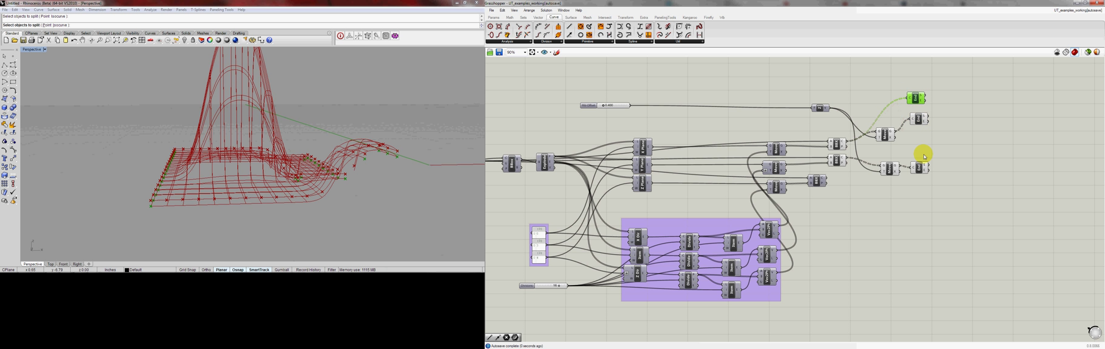
pyautogui.click(919, 167)
pyautogui.keyDown('alt'); pyautogui.moveTo(919, 167); pyautogui.dragTo(919, 189); pyautogui.keyUp('alt')
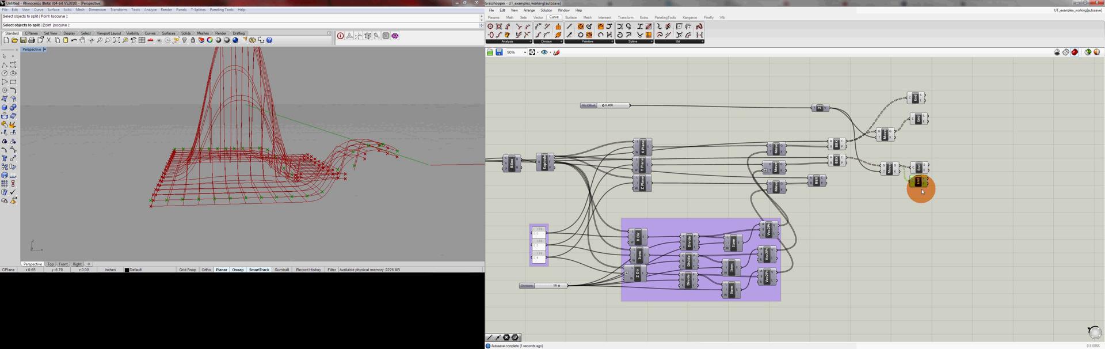
pyautogui.moveTo(849, 161); pyautogui.dragTo(901, 195)
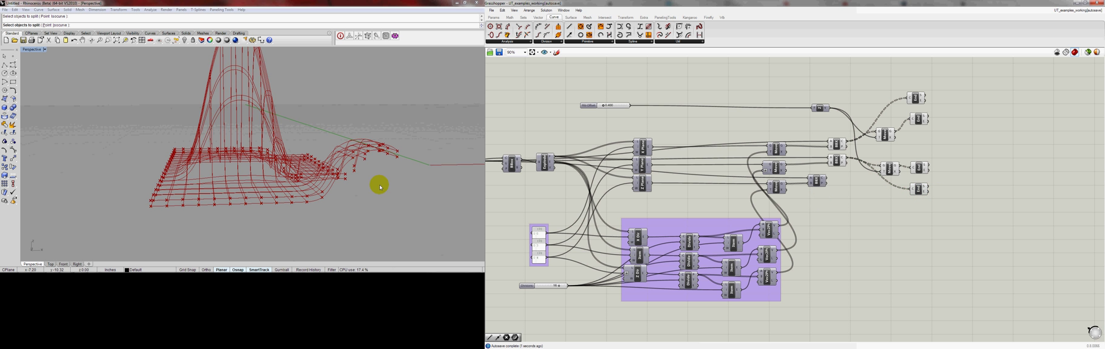
pyautogui.moveTo(242, 139); pyautogui.dragTo(391, 146, button='right')
pyautogui.moveTo(204, 145); pyautogui.dragTo(336, 145, button='right')
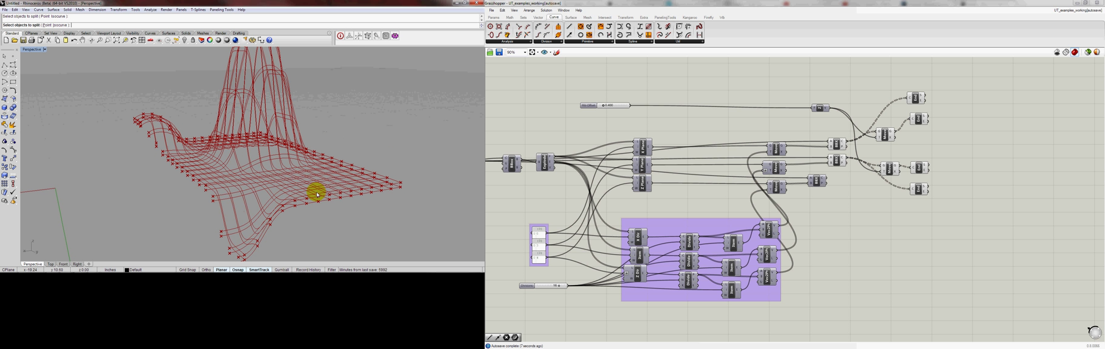
# Add a Line component joining the start points of the first set's original curves to those of its moved curves
pyautogui.click(913, 103)
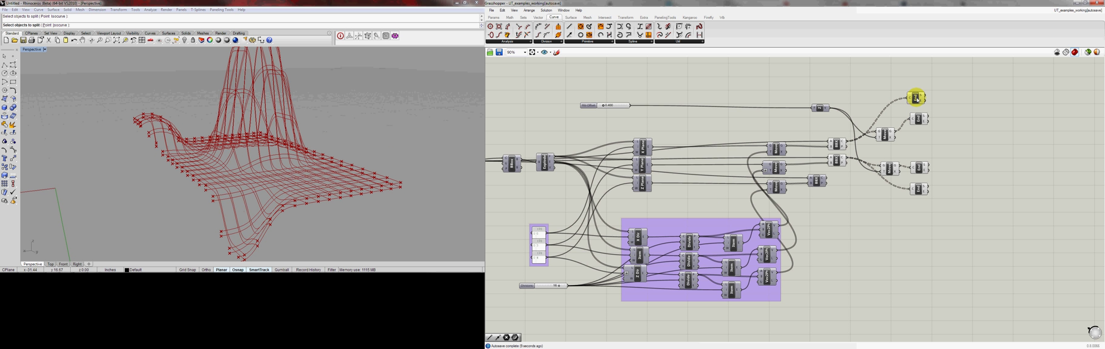
pyautogui.moveTo(394, 132); pyautogui.dragTo(362, 134, button='right')
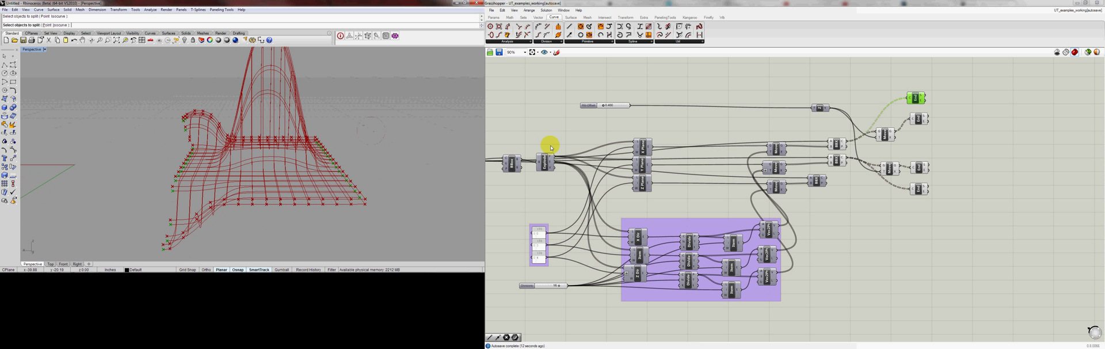
pyautogui.keyDown('shift'); pyautogui.click(920, 120); pyautogui.keyUp('shift')
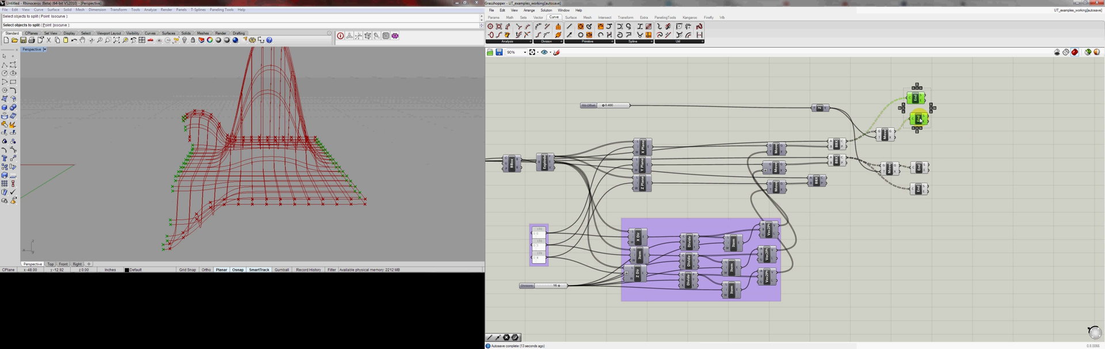
pyautogui.click(956, 132)
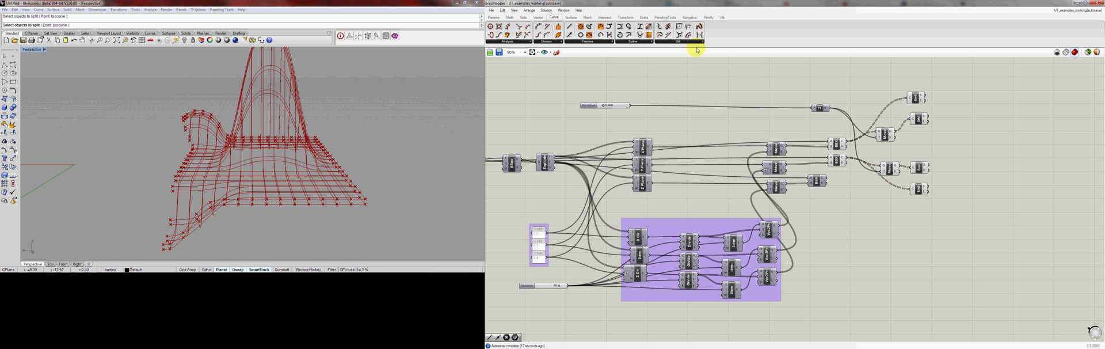
pyautogui.click(945, 115)
pyautogui.moveTo(925, 96); pyautogui.dragTo(938, 113)
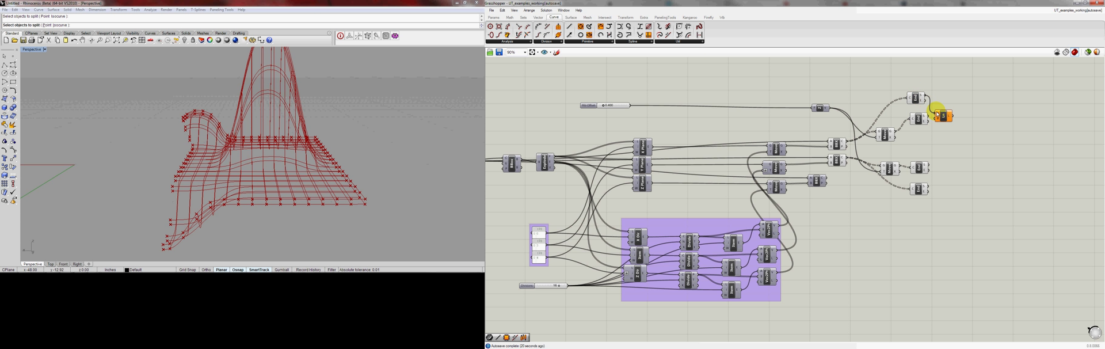
pyautogui.click(945, 118)
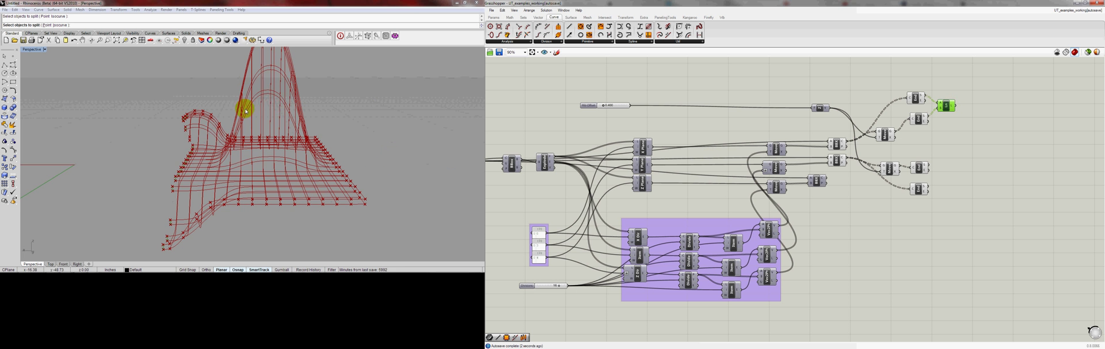
pyautogui.moveTo(246, 109); pyautogui.dragTo(292, 107, button='right')
pyautogui.scroll(8, 251, 147)
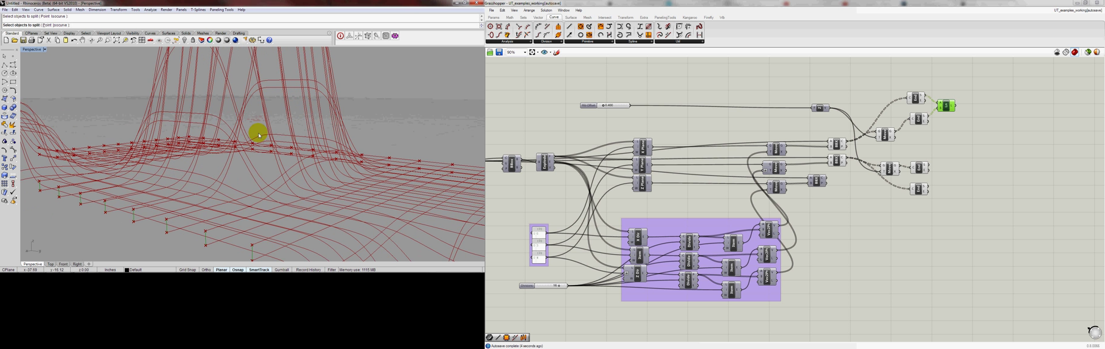
pyautogui.keyDown('shift'); pyautogui.moveTo(257, 139); pyautogui.dragTo(289, 106, button='right'); pyautogui.keyUp('shift')
pyautogui.moveTo(250, 182)
pyautogui.mouseDown(button='right')
pyautogui.moveTo(251, 153)
pyautogui.moveTo(256, 172)
pyautogui.mouseUp(button='right')
# Duplicate the Line component and connect the end points of the first set's original and moved curves to it
pyautogui.moveTo(947, 107)
pyautogui.mouseDown()
pyautogui.moveTo(945, 95)
pyautogui.moveTo(944, 117)
pyautogui.mouseUp()
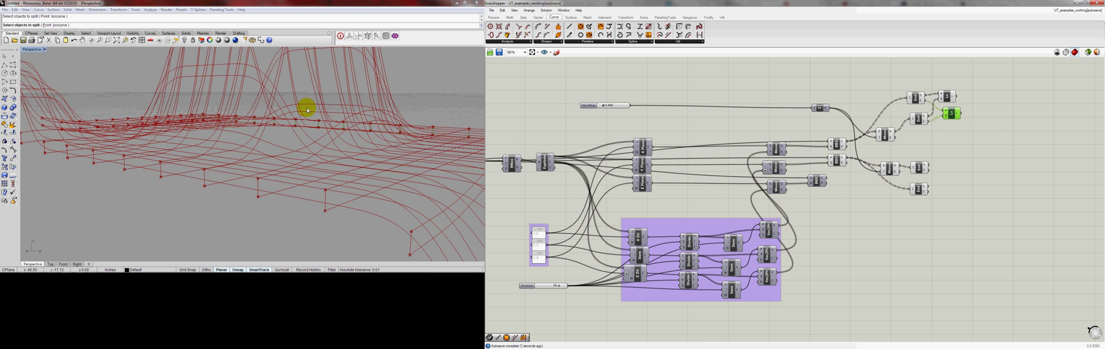
pyautogui.moveTo(306, 107); pyautogui.dragTo(213, 125, button='right')
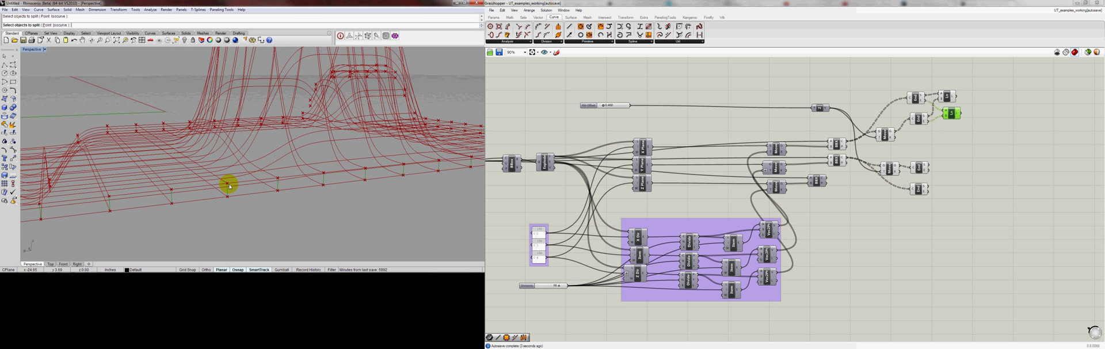
pyautogui.scroll(3, 232, 184)
pyautogui.scroll(-3, 232, 185)
pyautogui.scroll(-2, 232, 185)
pyautogui.moveTo(219, 178); pyautogui.dragTo(257, 168, button='right')
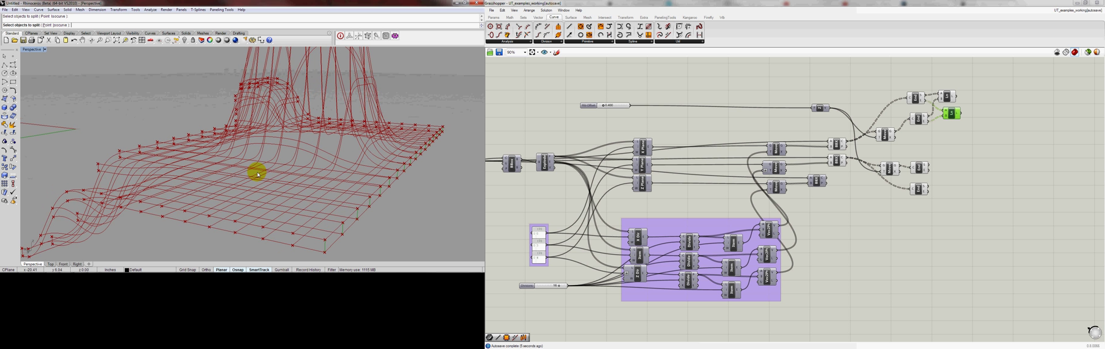
pyautogui.scroll(-2, 257, 172)
pyautogui.click(1006, 128)
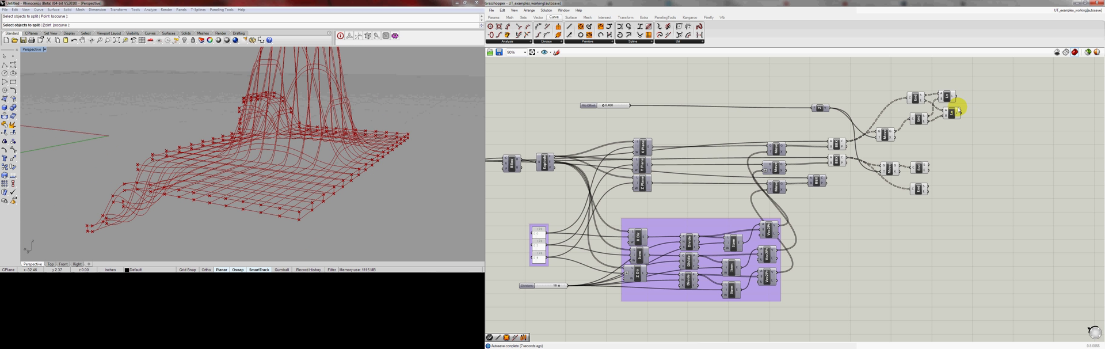
# Copy both Line components beside the second set's End Points components and rewire them to its start and end points
pyautogui.moveTo(967, 93); pyautogui.dragTo(960, 190)
pyautogui.moveTo(929, 166); pyautogui.dragTo(946, 168)
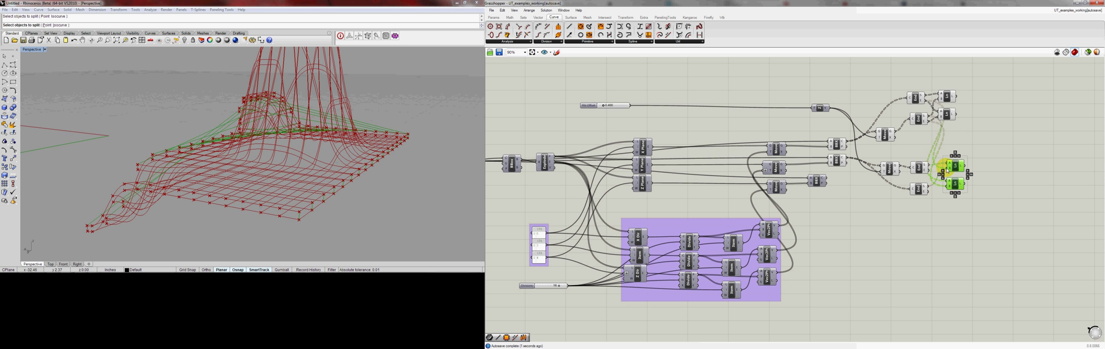
pyautogui.moveTo(928, 171); pyautogui.dragTo(949, 181)
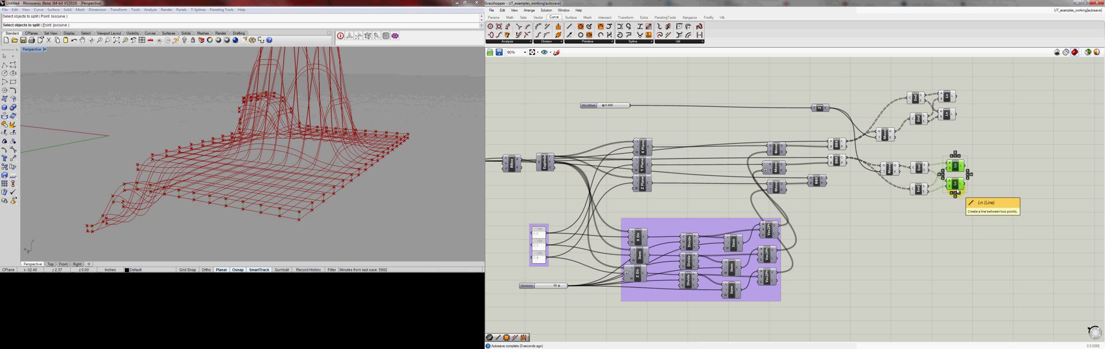
pyautogui.click(982, 197)
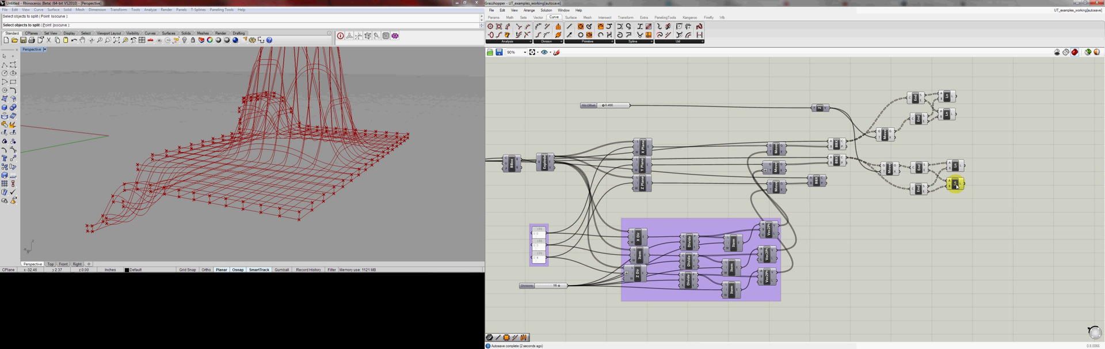
# Align the four End Points components and the four Line components into two vertical columns and adjust the Line column's position
pyautogui.moveTo(931, 82); pyautogui.dragTo(913, 197)
pyautogui.click(917, 87)
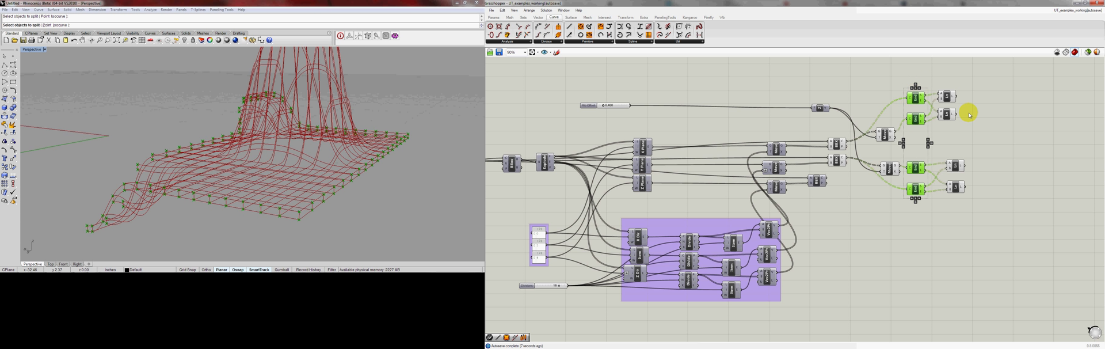
pyautogui.moveTo(979, 81); pyautogui.dragTo(945, 189)
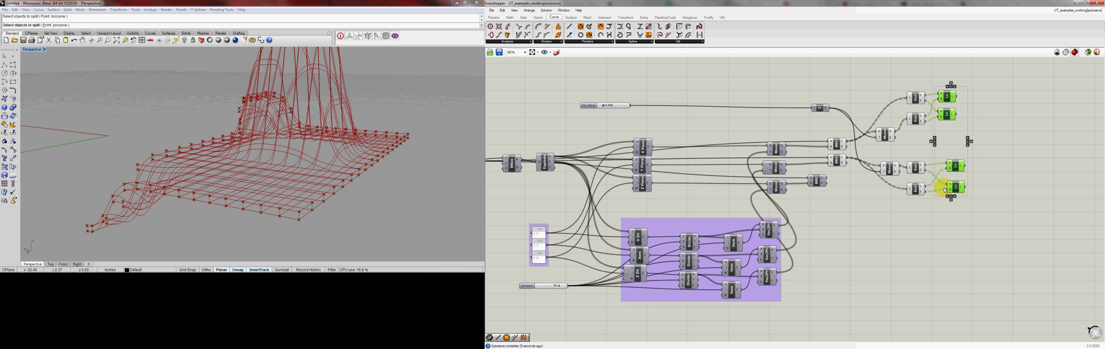
pyautogui.click(948, 85)
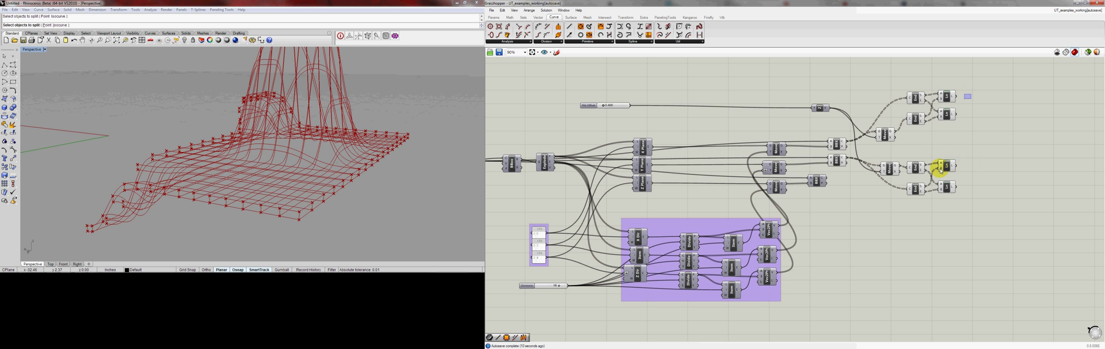
pyautogui.click(947, 166)
pyautogui.moveTo(947, 168); pyautogui.dragTo(947, 172)
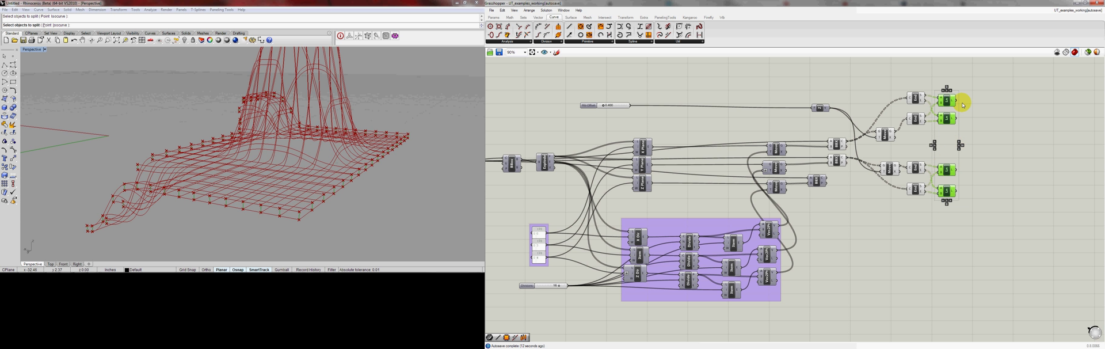
# Shift the End Points and Line components, then together with the Move components, closer to the intersection components
pyautogui.moveTo(974, 94); pyautogui.dragTo(901, 206)
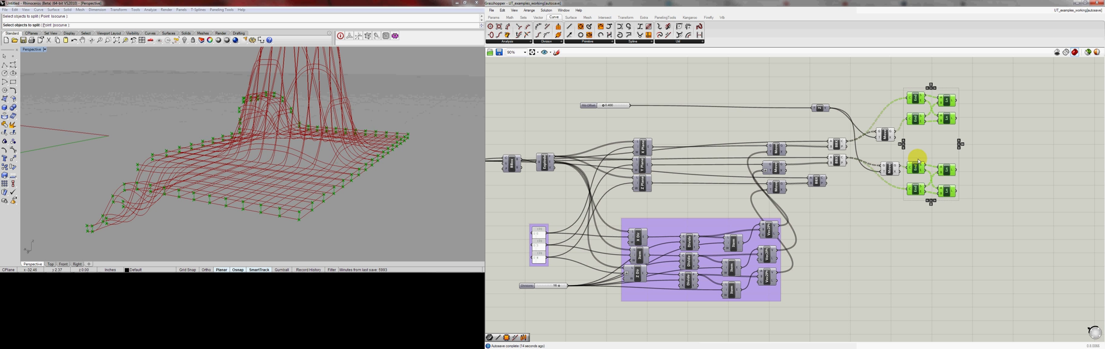
pyautogui.moveTo(916, 166); pyautogui.dragTo(889, 172)
pyautogui.moveTo(971, 87); pyautogui.dragTo(890, 215)
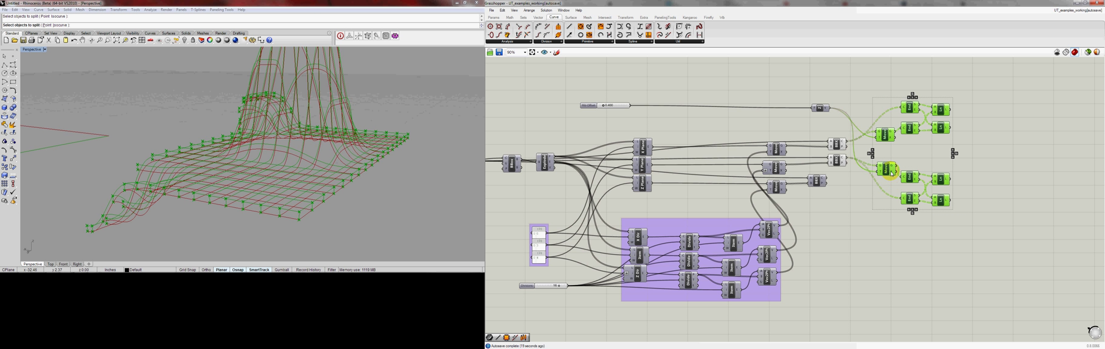
pyautogui.moveTo(887, 171); pyautogui.dragTo(869, 170)
pyautogui.click(1018, 160)
# Turn off the preview of the four End Points components
pyautogui.scroll(-4, 802, 177)
pyautogui.moveTo(772, 172); pyautogui.dragTo(802, 177, button='right')
pyautogui.scroll(2, 802, 177)
pyautogui.moveTo(292, 131); pyautogui.dragTo(294, 114, button='right')
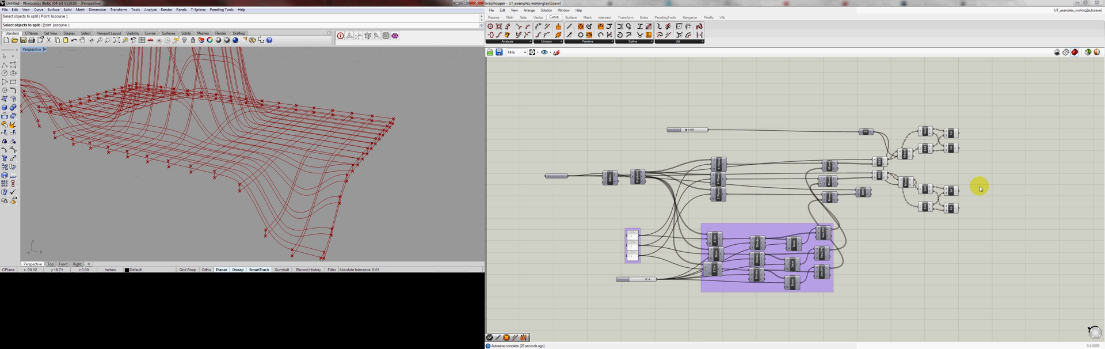
pyautogui.moveTo(982, 118); pyautogui.dragTo(943, 225)
pyautogui.click(1013, 209)
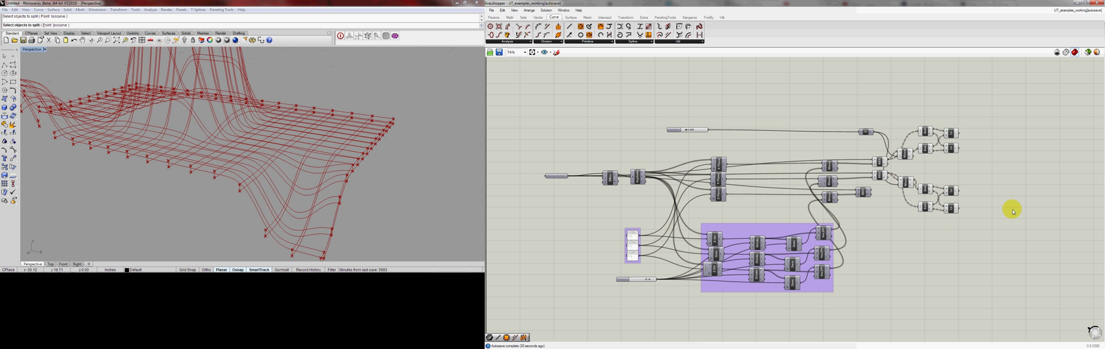
pyautogui.scroll(-1, 916, 165)
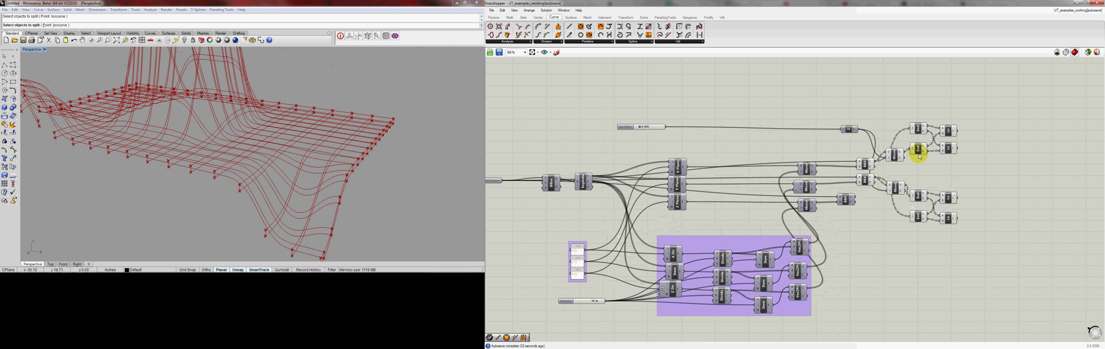
pyautogui.moveTo(944, 108); pyautogui.dragTo(916, 262)
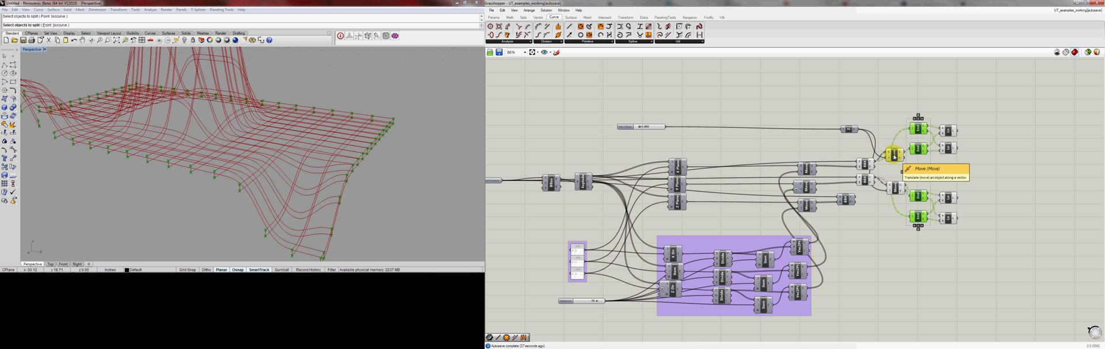
pyautogui.click(545, 10)
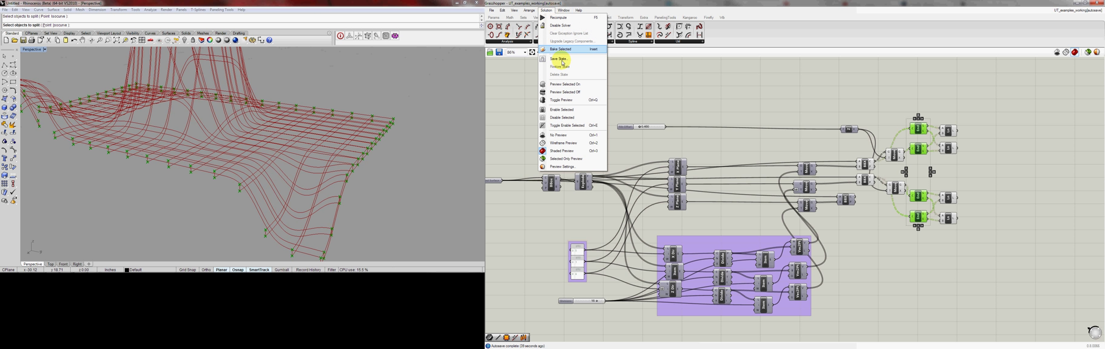
pyautogui.click(558, 93)
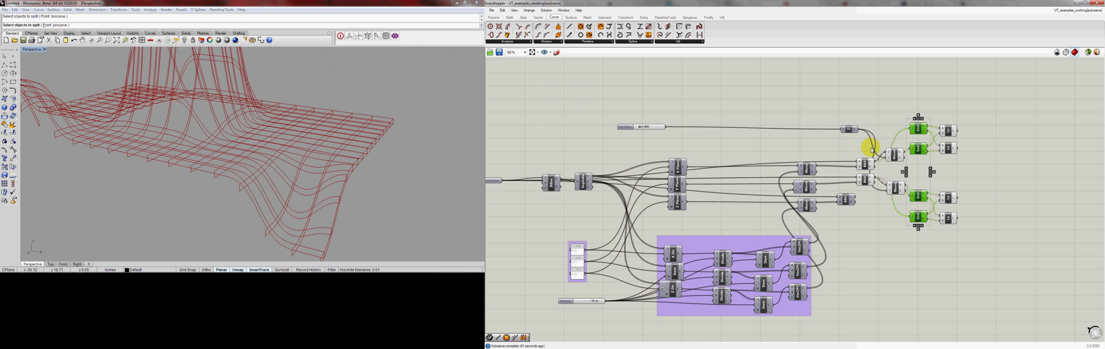
# Highlight the Line, Move and intersection components together and examine the resulting rib outlines in the Rhino viewport from several angles
pyautogui.click(974, 110)
pyautogui.moveTo(984, 107); pyautogui.dragTo(937, 231)
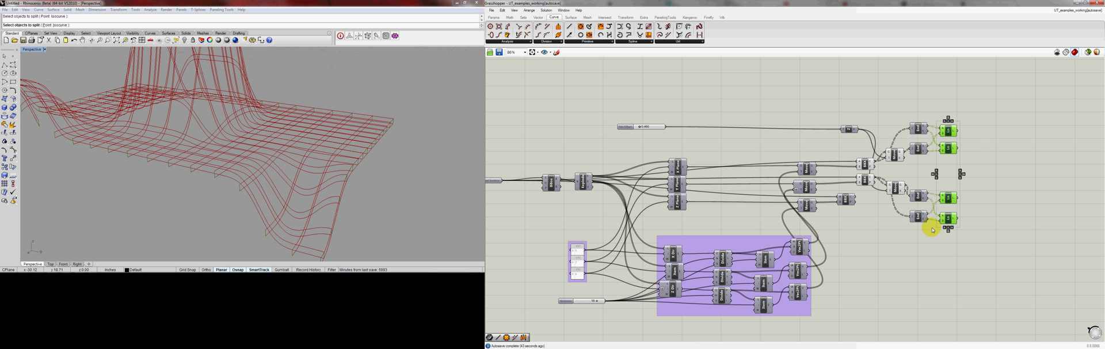
pyautogui.keyDown('shift'); pyautogui.click(894, 154); pyautogui.keyUp('shift')
pyautogui.keyDown('shift'); pyautogui.click(895, 187); pyautogui.keyUp('shift')
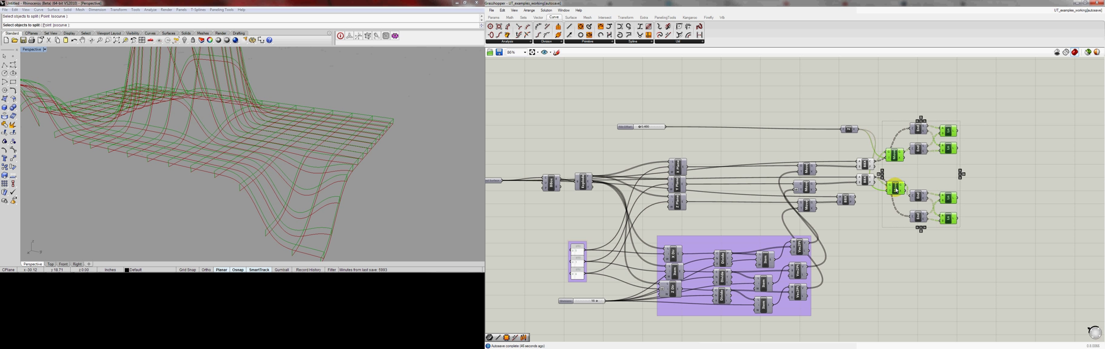
pyautogui.keyDown('shift'); pyautogui.click(865, 164); pyautogui.keyUp('shift')
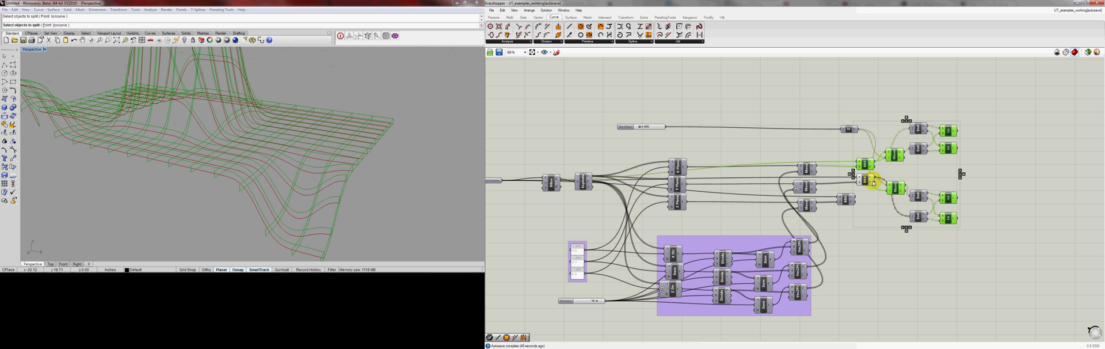
pyautogui.keyDown('shift'); pyautogui.click(874, 183); pyautogui.keyUp('shift')
pyautogui.moveTo(325, 144)
pyautogui.mouseDown(button='right')
pyautogui.moveTo(180, 130)
pyautogui.moveTo(221, 122)
pyautogui.moveTo(170, 153)
pyautogui.moveTo(292, 113)
pyautogui.moveTo(261, 123)
pyautogui.moveTo(271, 131)
pyautogui.moveTo(271, 111)
pyautogui.moveTo(277, 133)
pyautogui.moveTo(276, 112)
pyautogui.moveTo(322, 94)
pyautogui.moveTo(281, 190)
pyautogui.moveTo(240, 116)
pyautogui.moveTo(331, 105)
pyautogui.moveTo(275, 150)
pyautogui.moveTo(271, 123)
pyautogui.moveTo(227, 138)
pyautogui.moveTo(244, 166)
pyautogui.moveTo(244, 107)
pyautogui.moveTo(241, 158)
pyautogui.moveTo(247, 106)
pyautogui.moveTo(213, 156)
pyautogui.moveTo(246, 127)
pyautogui.moveTo(249, 188)
pyautogui.moveTo(239, 170)
pyautogui.mouseUp(button='right')
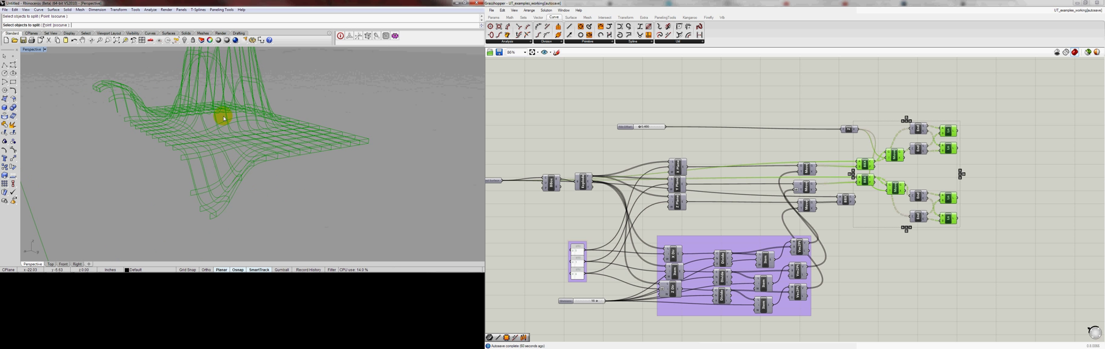
pyautogui.moveTo(222, 113)
pyautogui.mouseDown(button='right')
pyautogui.moveTo(215, 143)
pyautogui.moveTo(199, 136)
pyautogui.moveTo(210, 103)
pyautogui.moveTo(207, 153)
pyautogui.moveTo(203, 132)
pyautogui.mouseUp(button='right')
pyautogui.scroll(8, 171, 131)
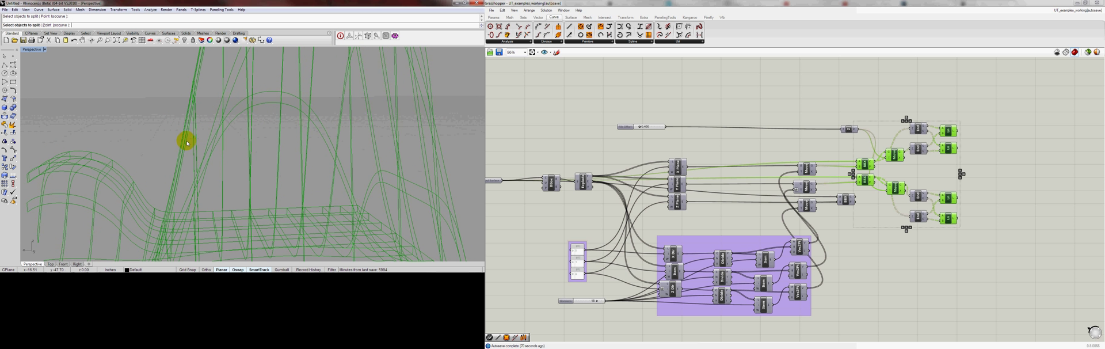
pyautogui.moveTo(184, 138); pyautogui.dragTo(187, 148, button='right')
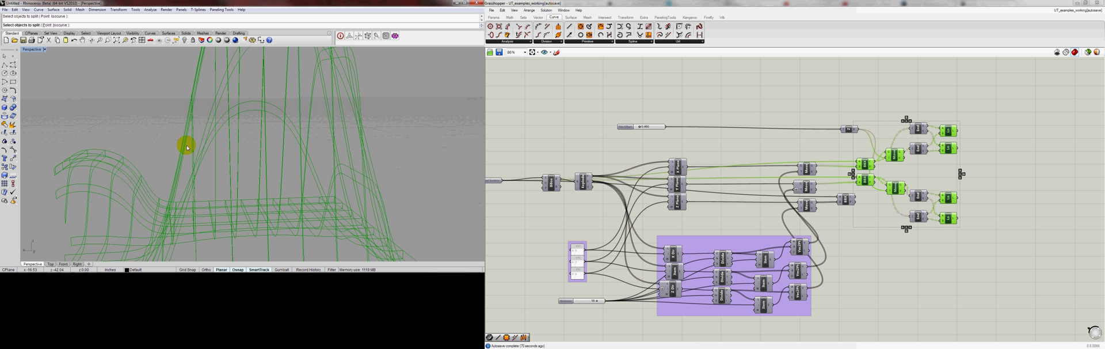
pyautogui.moveTo(188, 148); pyautogui.dragTo(185, 129, button='right')
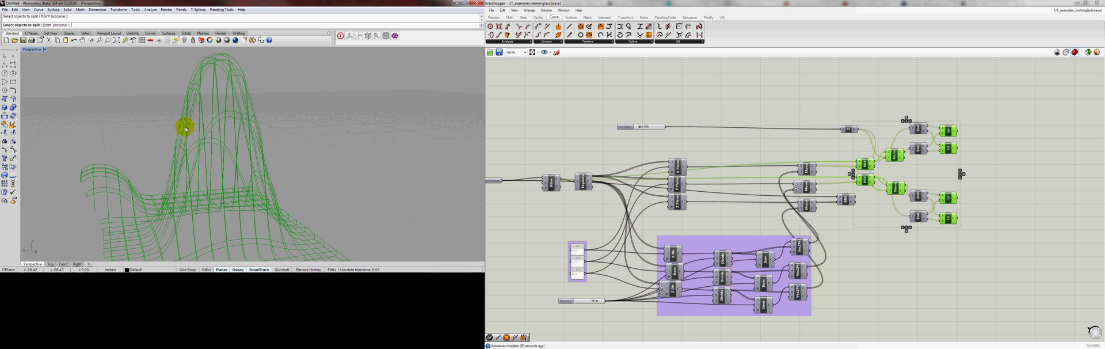
pyautogui.moveTo(185, 129); pyautogui.dragTo(214, 143, button='right')
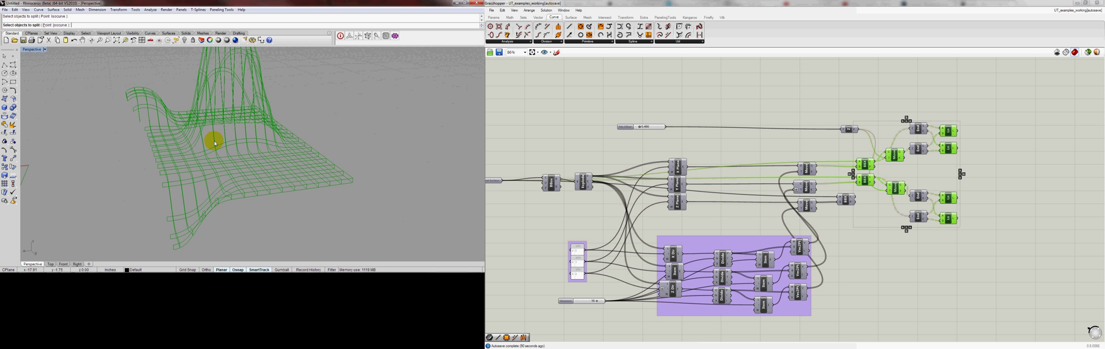
pyautogui.click(926, 299)
# Add a Planar Srf component to the free canvas area above the Line components
pyautogui.moveTo(954, 262); pyautogui.dragTo(929, 266, button='right')
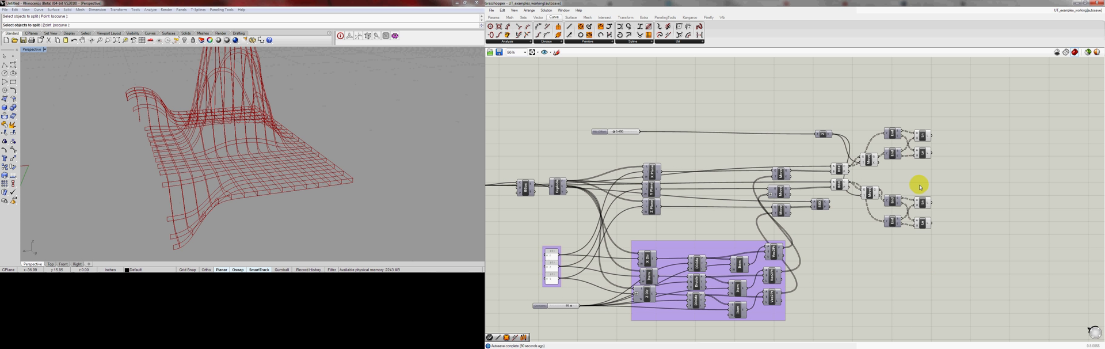
pyautogui.moveTo(913, 169); pyautogui.dragTo(871, 172, button='right')
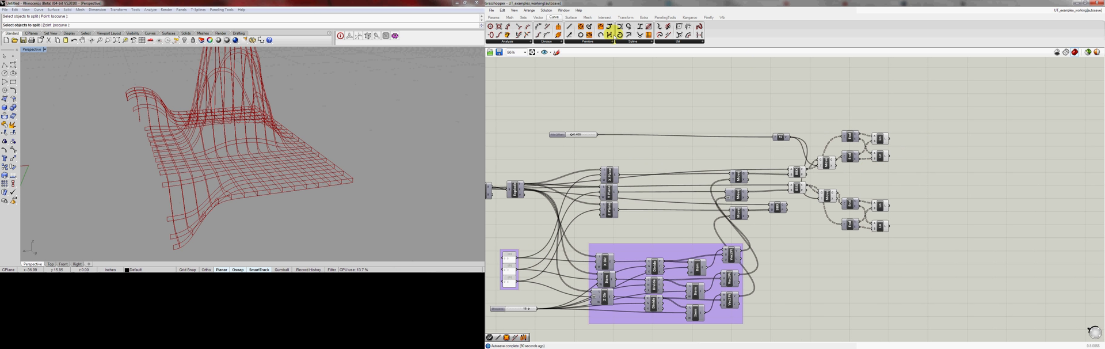
pyautogui.click(571, 18)
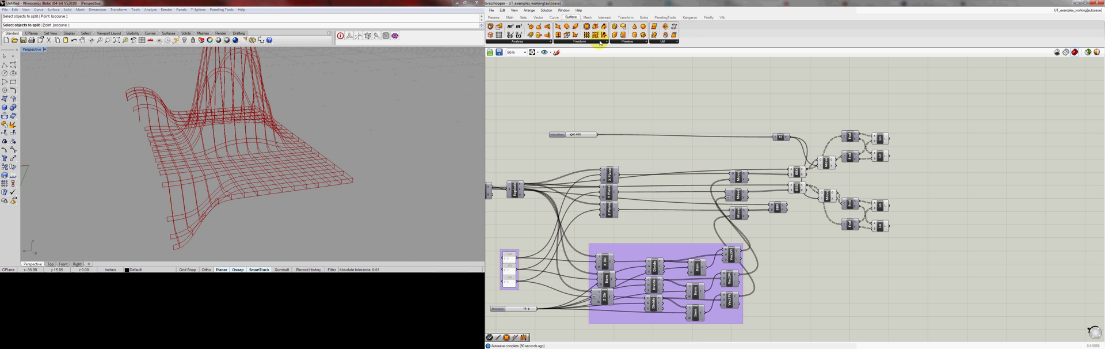
pyautogui.click(600, 42)
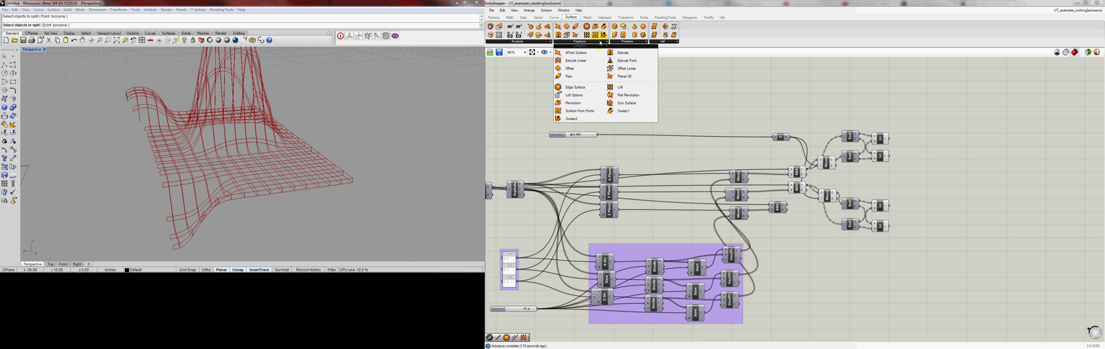
pyautogui.click(610, 77)
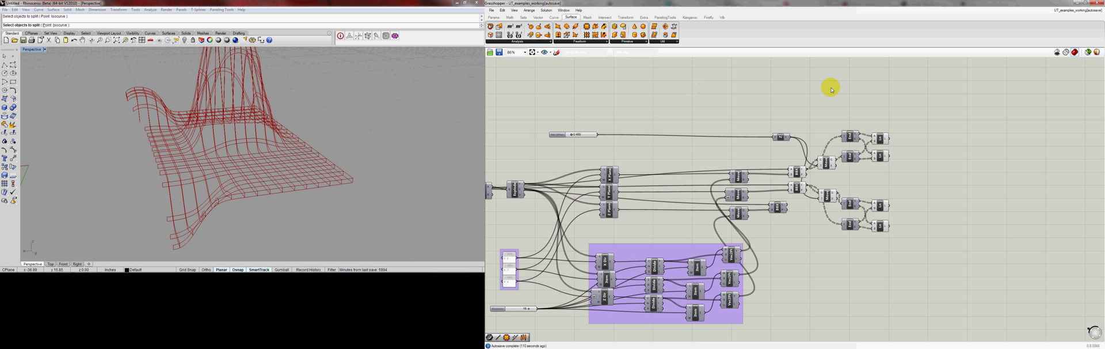
pyautogui.click(910, 107)
pyautogui.click(843, 122)
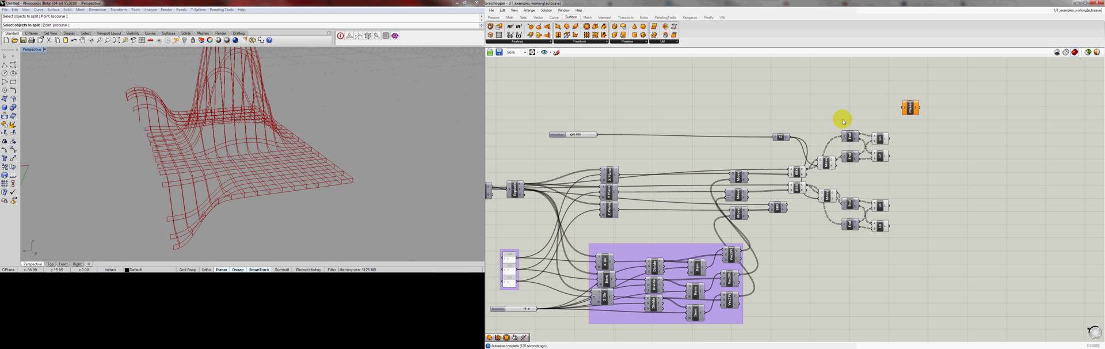
# Add a Join Curves component and place it below and beyond the Planar Srf component
pyautogui.click(660, 42)
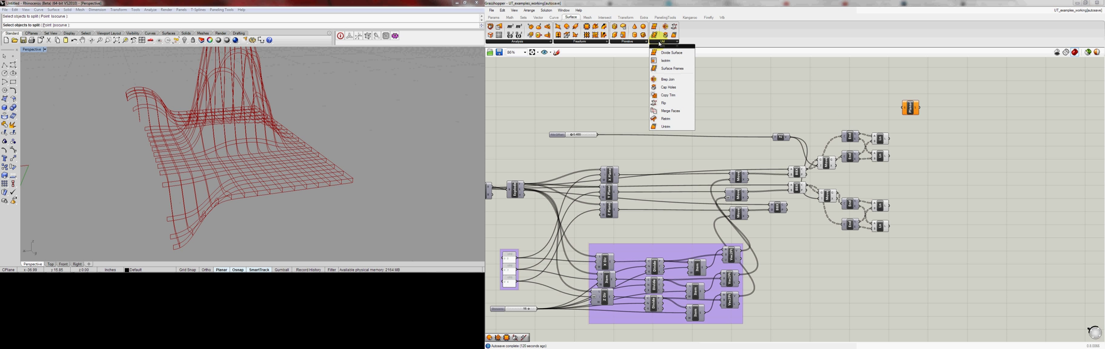
pyautogui.click(557, 27)
pyautogui.click(554, 18)
pyautogui.click(660, 35)
pyautogui.click(926, 170)
pyautogui.moveTo(927, 170); pyautogui.dragTo(955, 148)
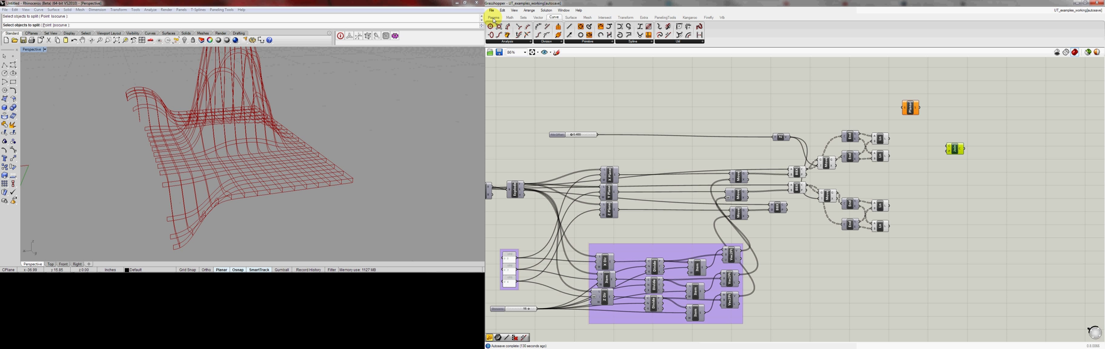
# Add a Curve parameter between the Line components and the Join Curves component, moving Join Curves outward to make room
pyautogui.click(493, 18)
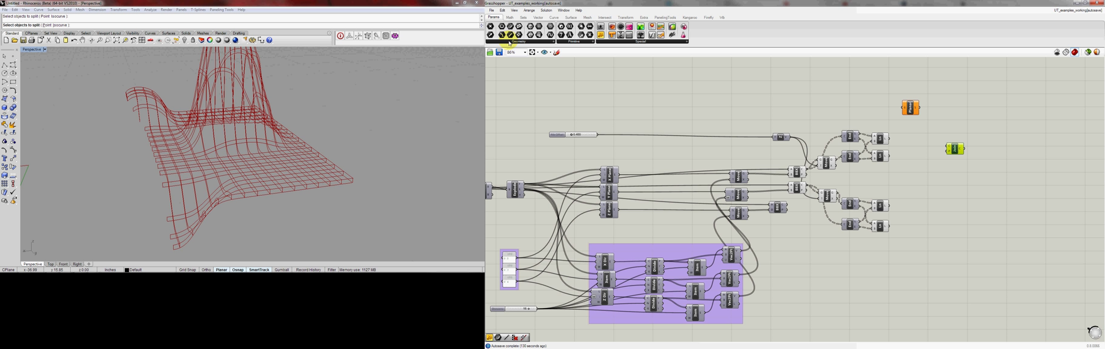
pyautogui.click(509, 43)
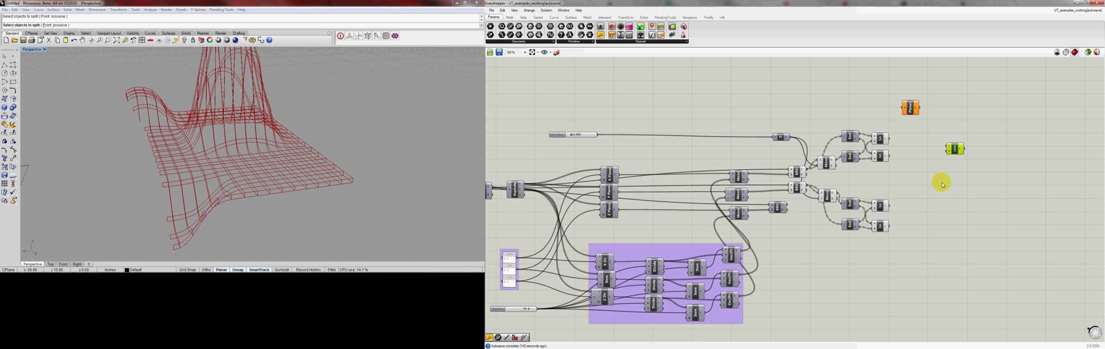
pyautogui.click(921, 183)
pyautogui.moveTo(922, 183); pyautogui.dragTo(924, 168)
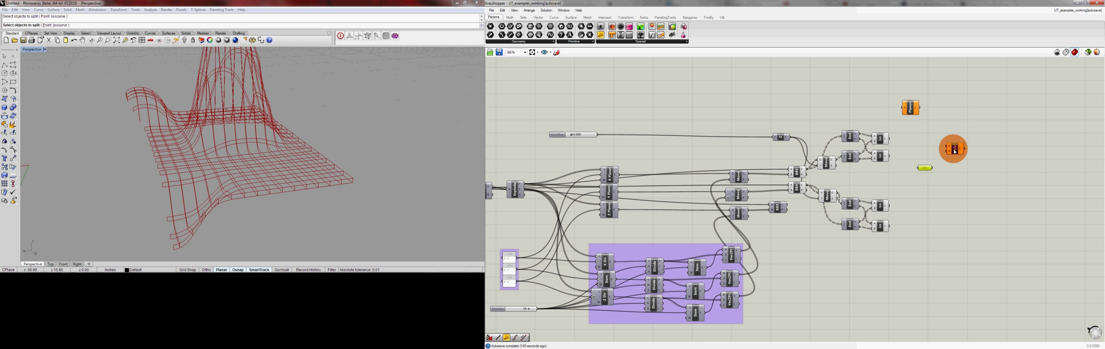
pyautogui.moveTo(955, 148); pyautogui.dragTo(969, 151)
pyautogui.moveTo(924, 168); pyautogui.dragTo(932, 162)
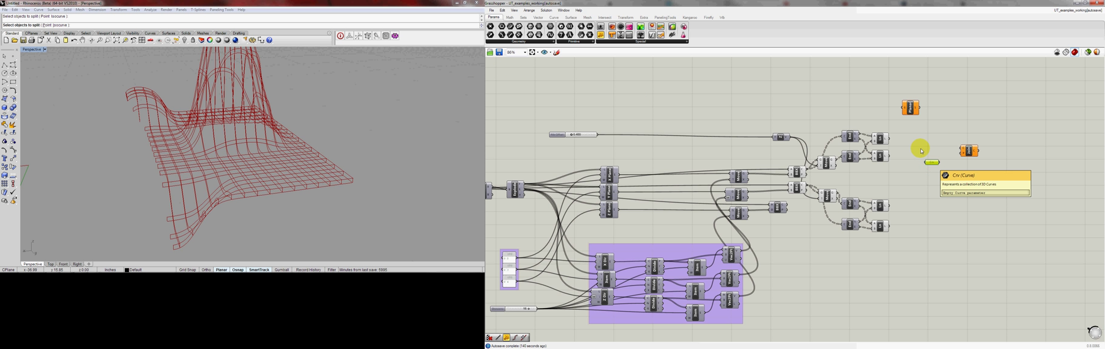
# Connect the first set's two Line components and its original intersection curves to the Curve parameter and check the collected curves
pyautogui.click(885, 140)
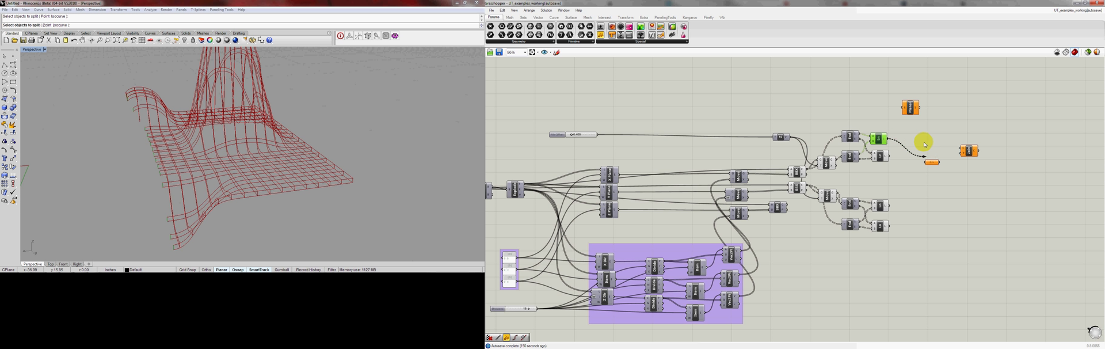
pyautogui.click(829, 164)
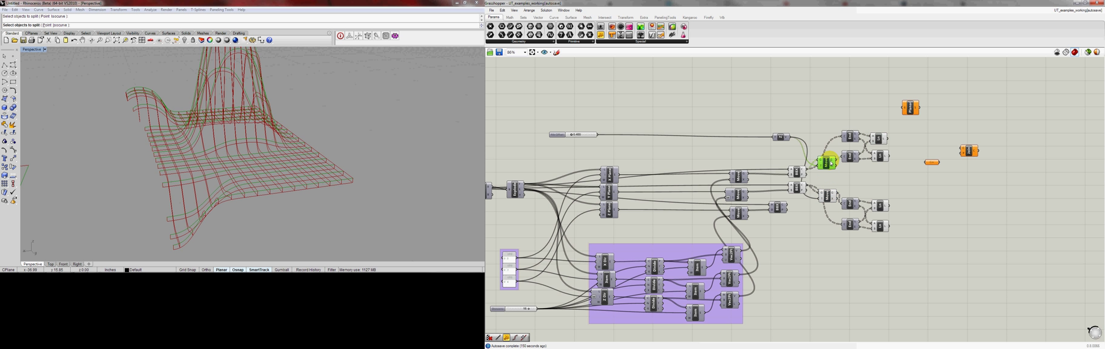
pyautogui.click(797, 172)
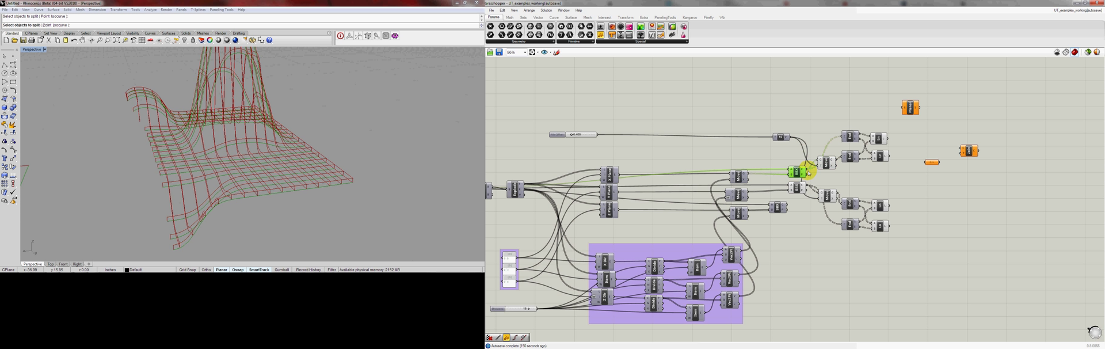
pyautogui.moveTo(858, 156); pyautogui.dragTo(932, 162)
pyautogui.keyDown('shift'); pyautogui.moveTo(888, 138); pyautogui.dragTo(932, 162); pyautogui.keyUp('shift')
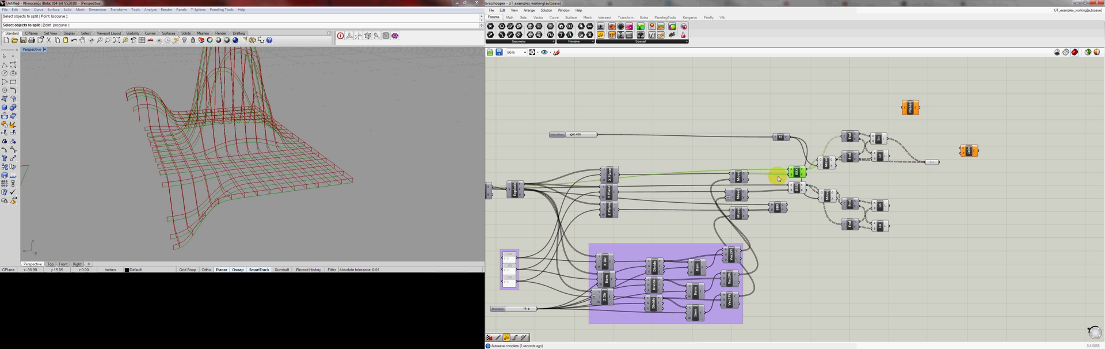
pyautogui.keyDown('shift'); pyautogui.moveTo(808, 171); pyautogui.dragTo(924, 161); pyautogui.keyUp('shift')
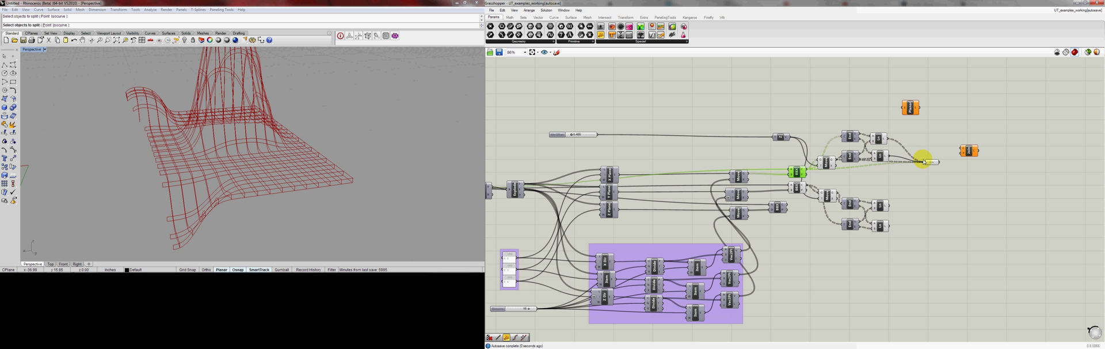
pyautogui.click(933, 163)
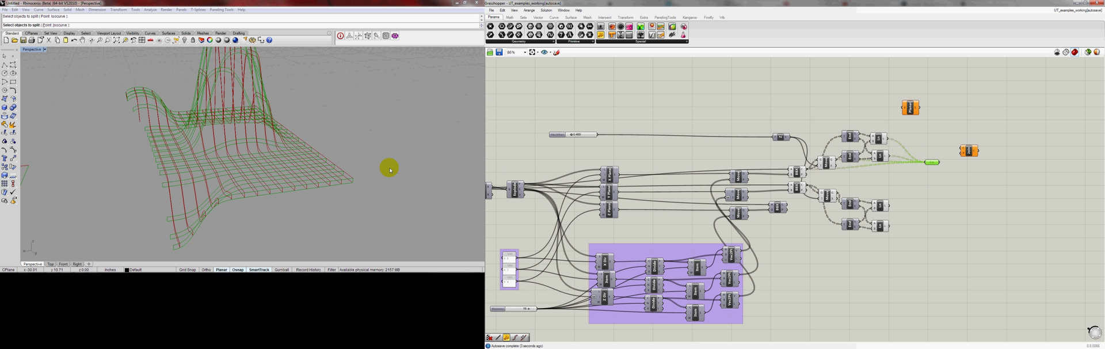
pyautogui.scroll(-5, 288, 147)
pyautogui.moveTo(282, 147); pyautogui.dragTo(256, 161, button='right')
pyautogui.scroll(6, 195, 181)
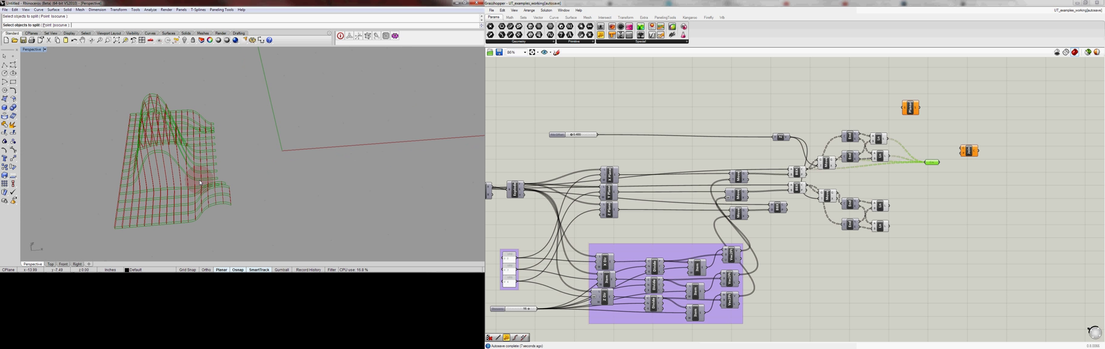
# Rename the Curve parameter that collects the first set's curves as X Rib Curves
pyautogui.rightClick(931, 163)
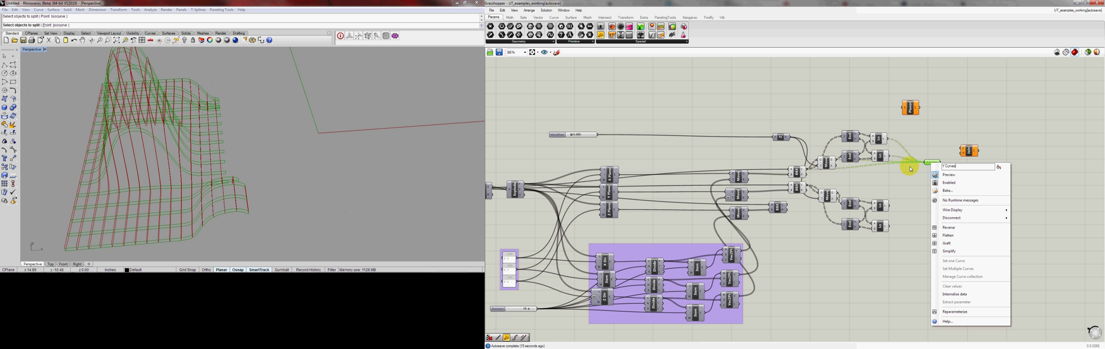
pyautogui.write('Y Curves')
pyautogui.press('Return')
pyautogui.click(926, 182)
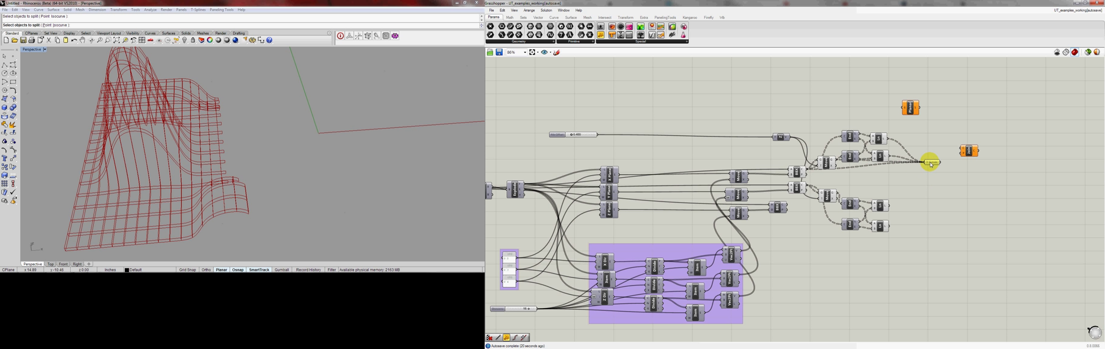
pyautogui.click(931, 164)
pyautogui.rightClick(932, 163)
pyautogui.moveTo(945, 167); pyautogui.dragTo(932, 168)
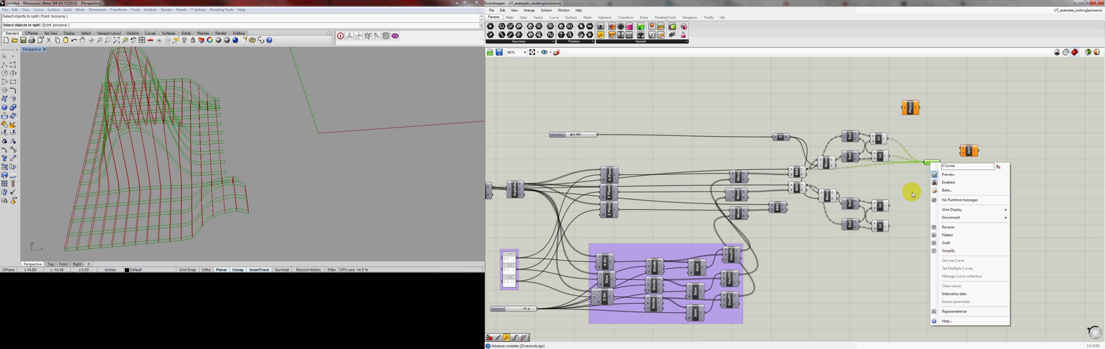
pyautogui.click(913, 194)
pyautogui.click(931, 163)
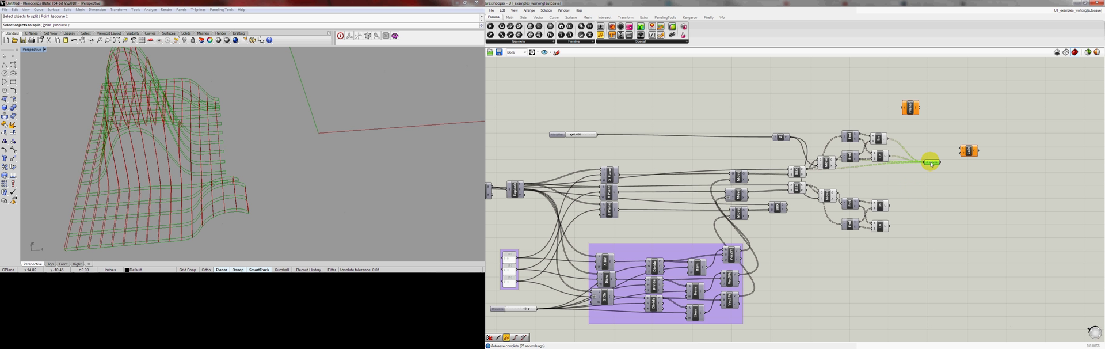
pyautogui.rightClick(932, 162)
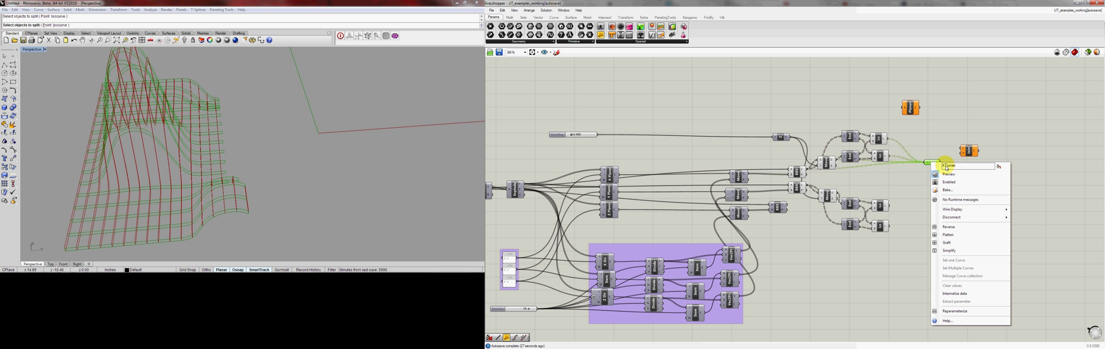
pyautogui.click(916, 175)
pyautogui.click(931, 163)
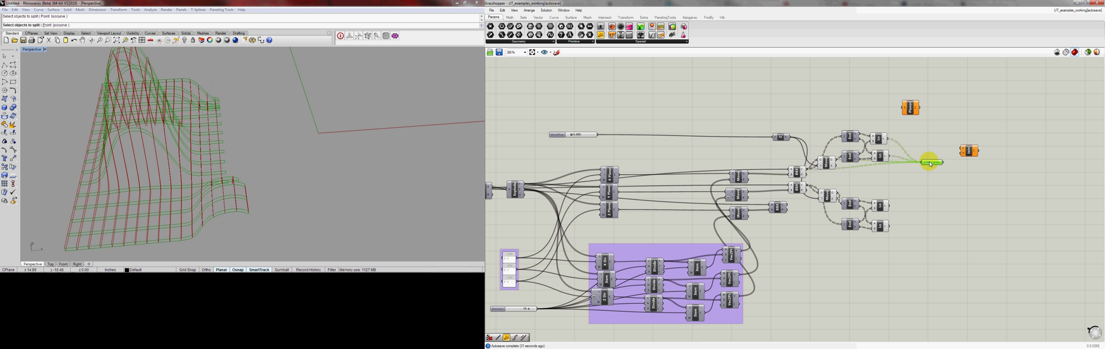
# Duplicate the X Rib Curves parameter directly below the original and disconnect all of the copy's input wires
pyautogui.keyDown('alt'); pyautogui.moveTo(932, 163); pyautogui.dragTo(933, 196); pyautogui.keyUp('alt')
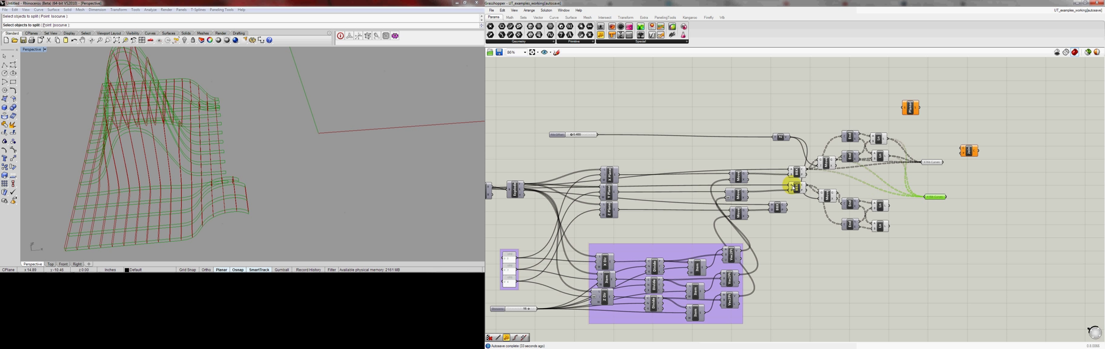
pyautogui.rightClick(927, 196)
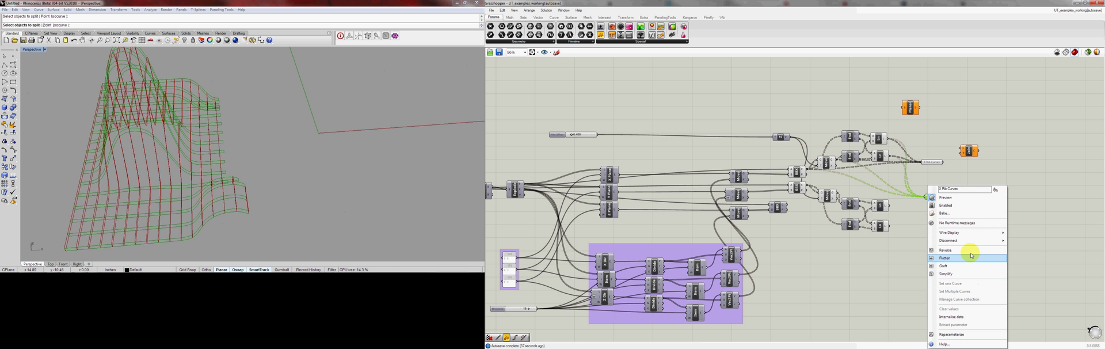
pyautogui.moveTo(1004, 245)
pyautogui.click(1033, 251)
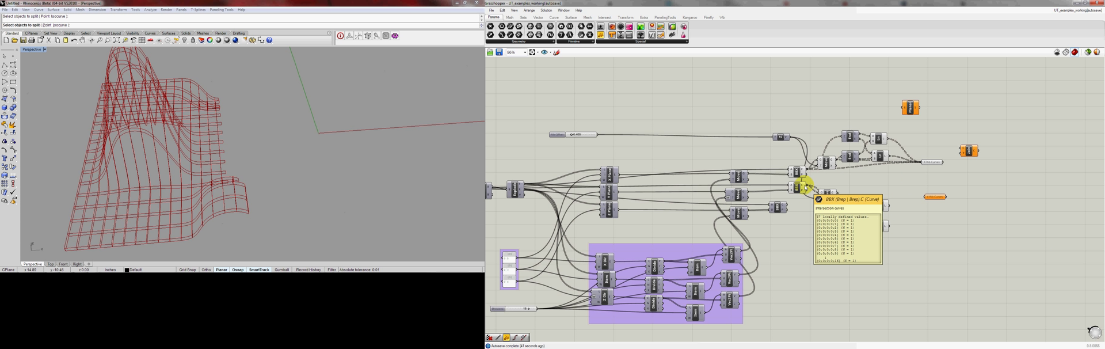
# Connect the second set's intersection curves and two Line components to the copied parameter and rename it Y Rib Curves
pyautogui.moveTo(806, 186); pyautogui.dragTo(927, 196)
pyautogui.keyDown('shift'); pyautogui.moveTo(837, 192); pyautogui.dragTo(925, 197); pyautogui.keyUp('shift')
pyautogui.keyDown('shift'); pyautogui.moveTo(888, 226); pyautogui.dragTo(943, 189); pyautogui.keyUp('shift')
pyautogui.rightClick(938, 196)
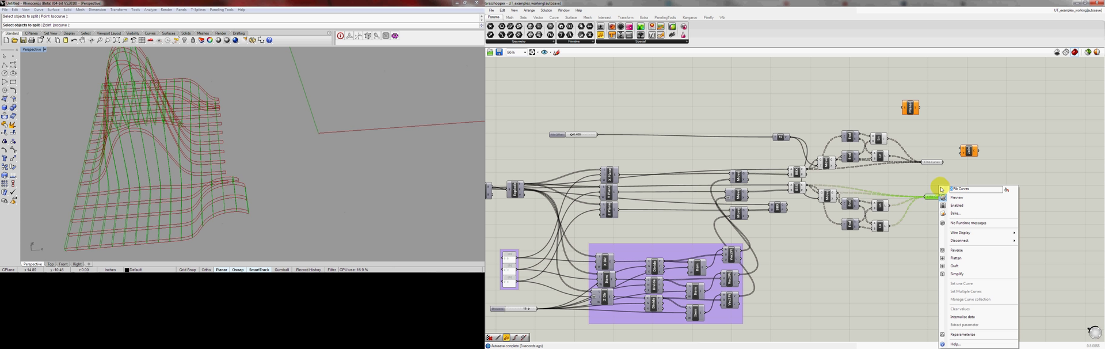
pyautogui.click(1051, 184)
# Turn off the preview of all intersection, offset, end-point and Line components ahead of the two rib curve parameters
pyautogui.moveTo(959, 190); pyautogui.dragTo(947, 192, button='right')
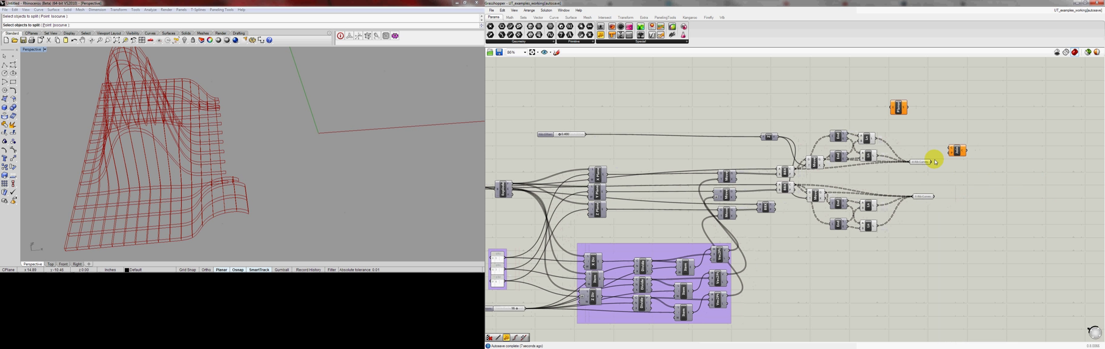
pyautogui.moveTo(881, 123); pyautogui.dragTo(755, 278)
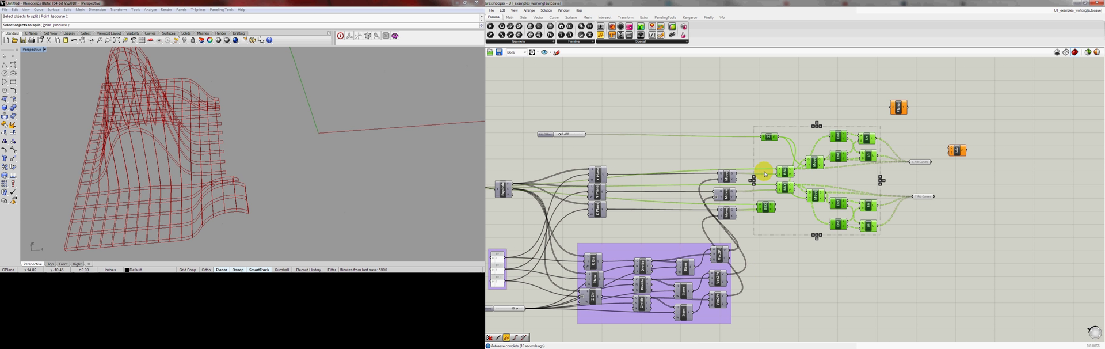
pyautogui.click(547, 10)
pyautogui.click(586, 92)
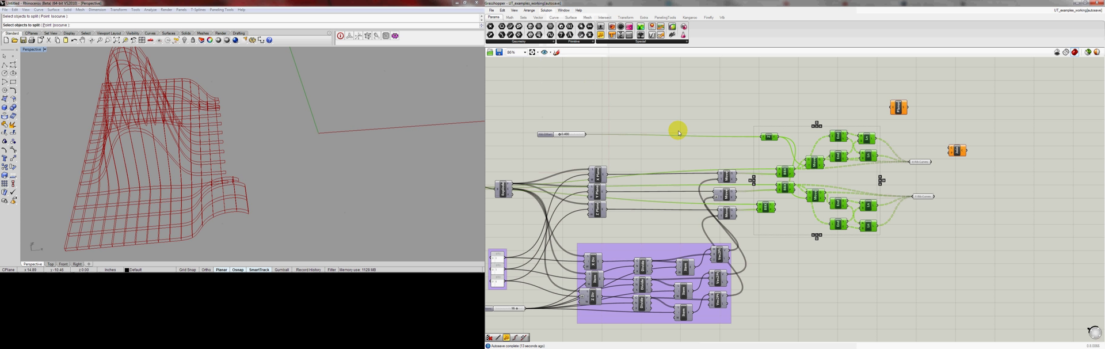
pyautogui.click(949, 199)
# Select both rib curve parameters and examine their curves in the Rhino perspective view
pyautogui.moveTo(941, 154); pyautogui.dragTo(907, 216)
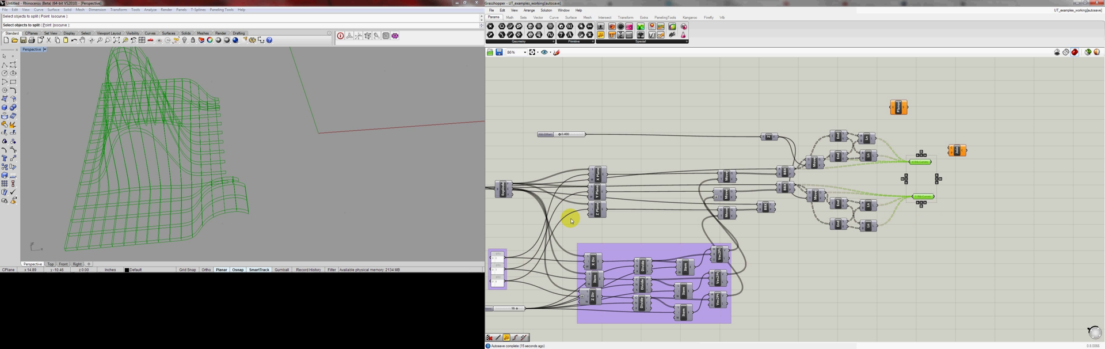
pyautogui.moveTo(268, 126); pyautogui.dragTo(210, 117, button='right')
pyautogui.moveTo(201, 98); pyautogui.dragTo(205, 174, button='right')
pyautogui.scroll(5, 203, 161)
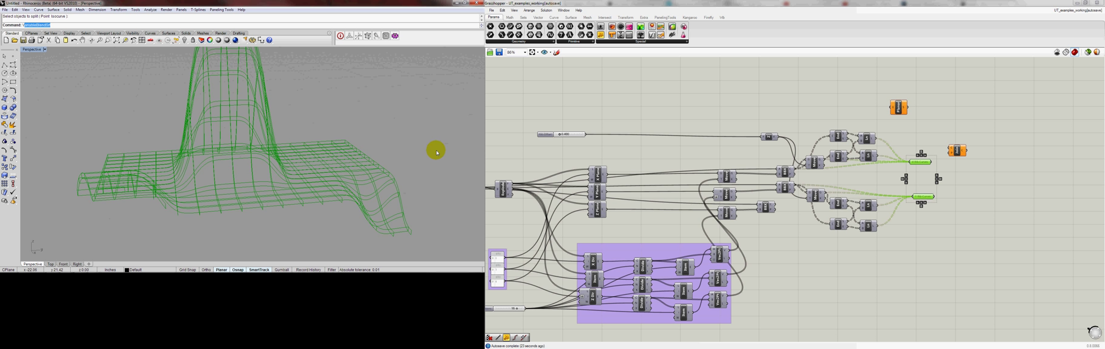
# Feed X Rib Curves into Join Curves and duplicate that component below it, fed by Y Rib Curves
pyautogui.click(961, 176)
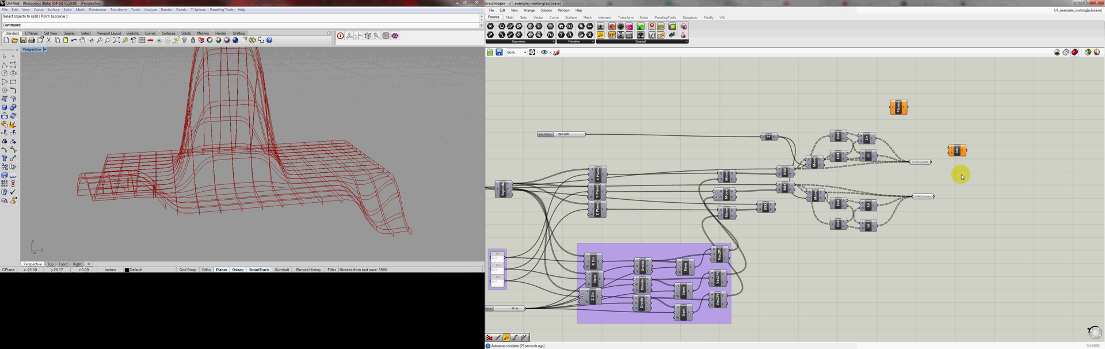
pyautogui.moveTo(969, 154); pyautogui.dragTo(969, 201)
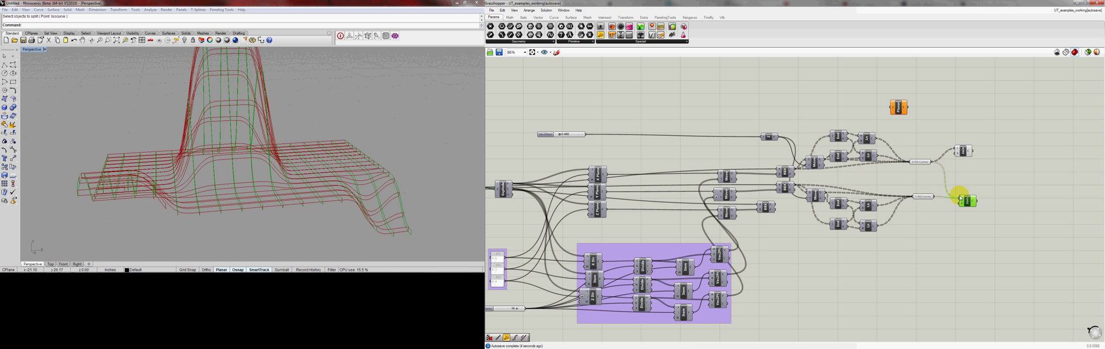
# Turn off the preview of the X and Y Rib Curves parameters
pyautogui.moveTo(930, 144); pyautogui.dragTo(908, 221)
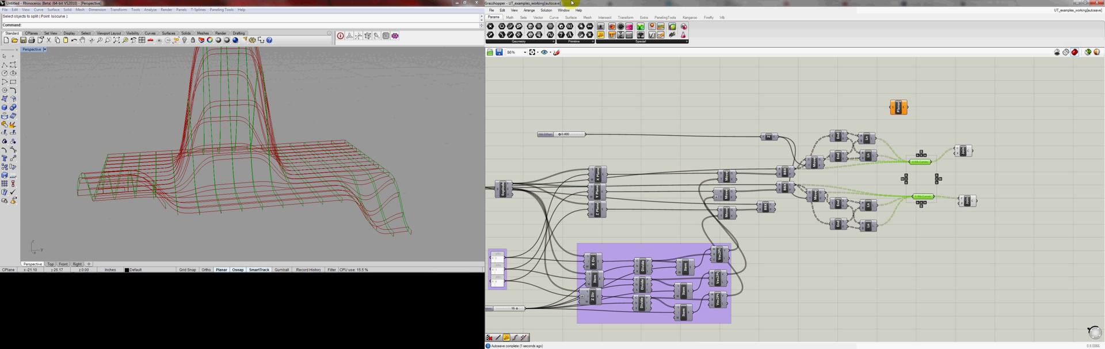
pyautogui.click(554, 12)
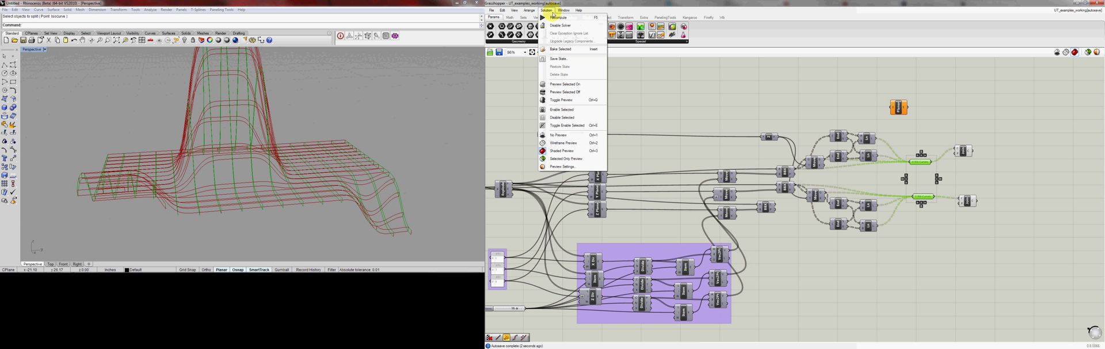
pyautogui.click(556, 95)
pyautogui.moveTo(990, 133); pyautogui.dragTo(962, 212)
pyautogui.click(953, 213)
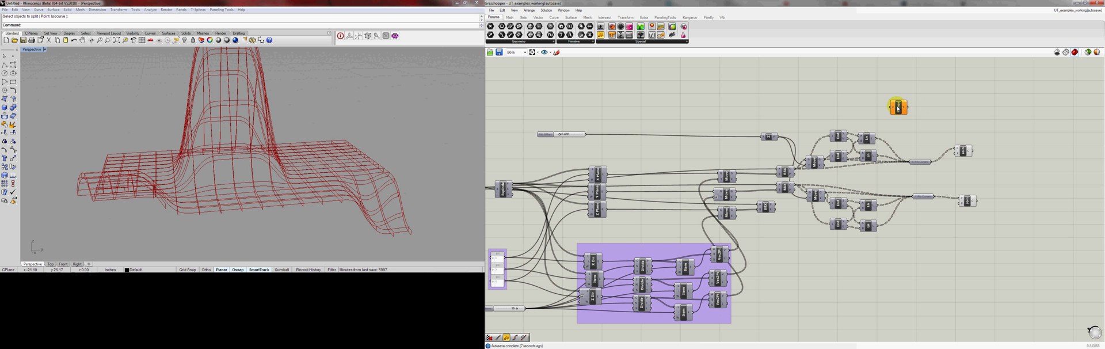
# Connect the first Join Curves output to Planar Srf and duplicate Planar Srf for the second Join Curves, aligning the components
pyautogui.moveTo(899, 108); pyautogui.dragTo(997, 131)
pyautogui.moveTo(972, 151); pyautogui.dragTo(996, 133)
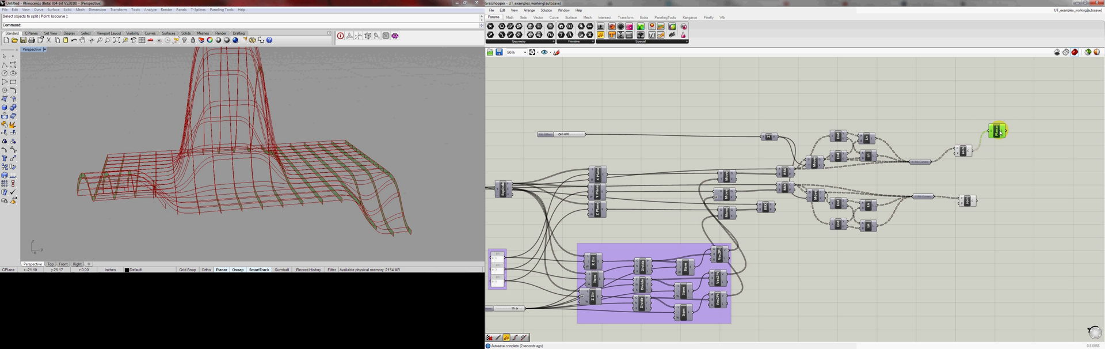
pyautogui.keyDown('alt'); pyautogui.moveTo(1000, 136); pyautogui.dragTo(1007, 185); pyautogui.keyUp('alt')
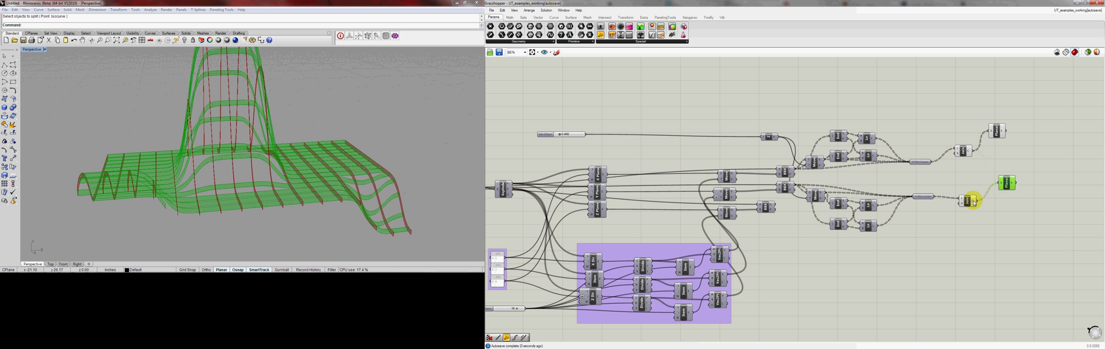
pyautogui.moveTo(967, 203); pyautogui.dragTo(957, 200)
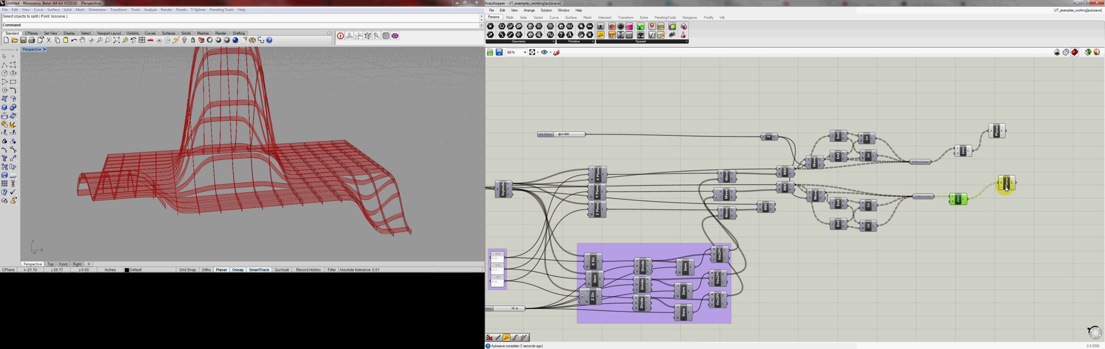
pyautogui.moveTo(1005, 185); pyautogui.dragTo(1002, 202)
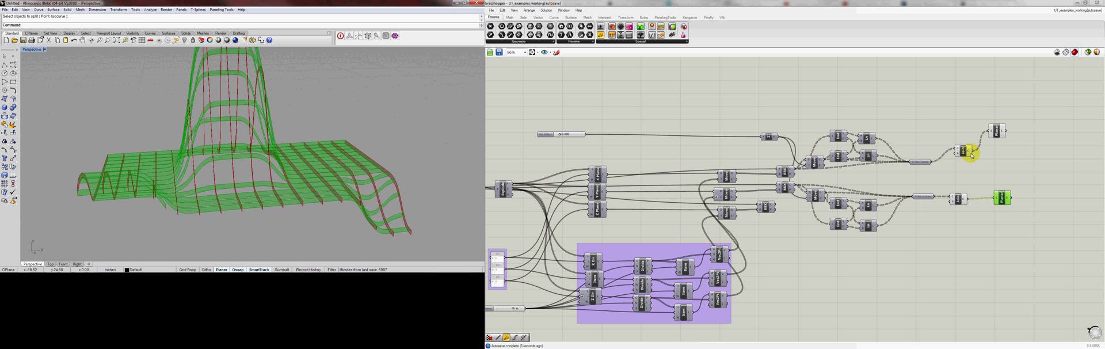
pyautogui.click(1050, 184)
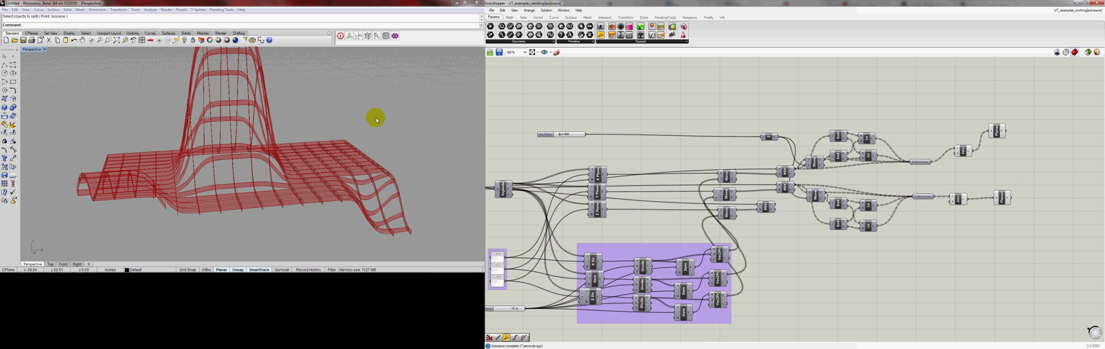
# Show the hidden base surface in Rhino and turn on its control points
pyautogui.moveTo(376, 117); pyautogui.dragTo(281, 173, button='right')
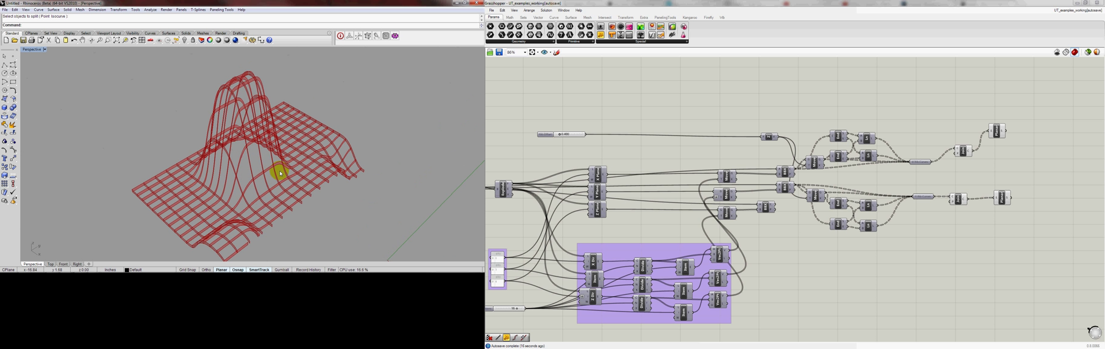
pyautogui.write('how')
pyautogui.press('Return')
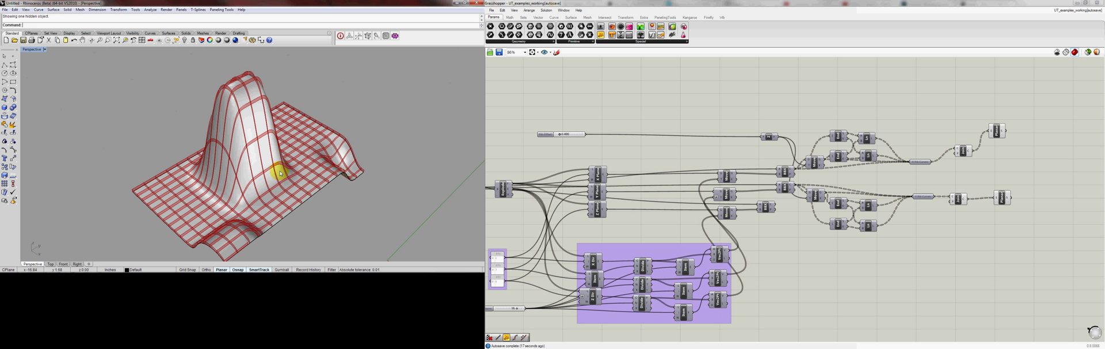
pyautogui.click(242, 135)
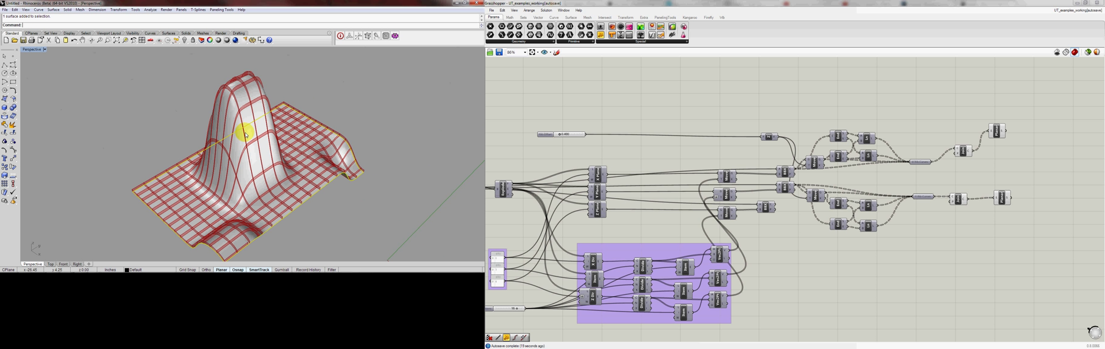
pyautogui.click(13, 149)
# Move control points at the surface's peak sideways and downward in the Right view, and turn the control points off
pyautogui.moveTo(155, 124); pyautogui.dragTo(276, 92, button='right')
pyautogui.moveTo(284, 87); pyautogui.dragTo(216, 112)
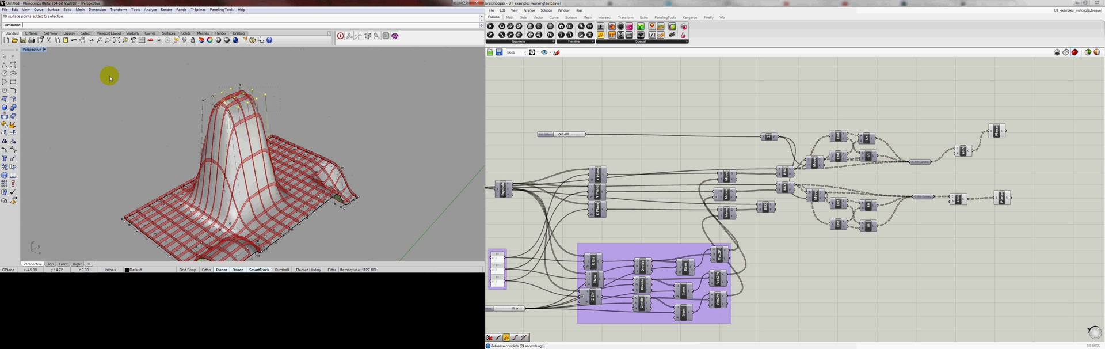
pyautogui.doubleClick(30, 50)
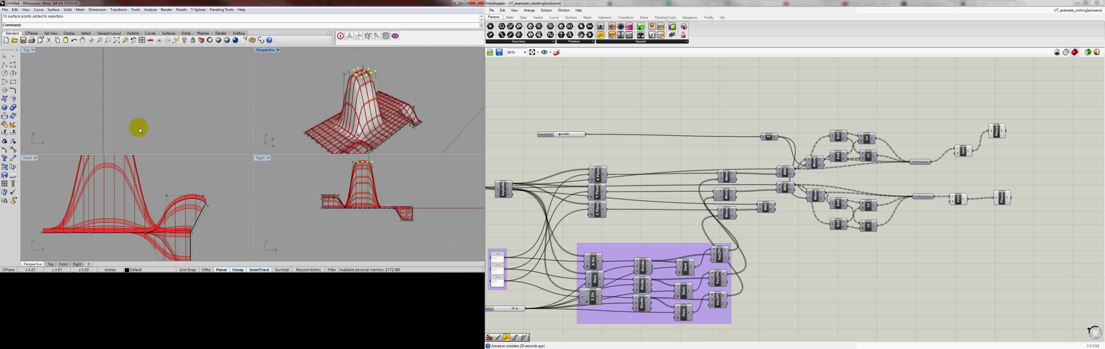
pyautogui.moveTo(368, 164); pyautogui.dragTo(391, 183)
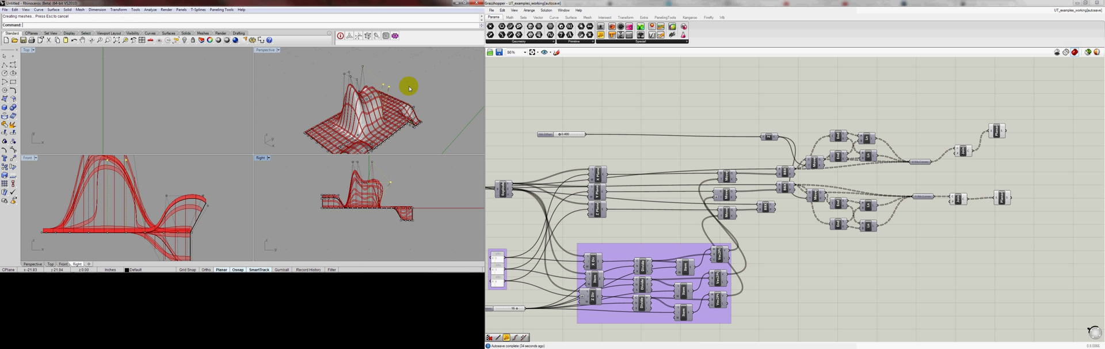
pyautogui.doubleClick(266, 49)
pyautogui.moveTo(265, 126); pyautogui.dragTo(193, 133, button='right')
pyautogui.moveTo(279, 175); pyautogui.dragTo(248, 161, button='right')
# Increase the number slider feeding the purple plane-spacing group to make the rib grid denser, and inspect the updated ribs
pyautogui.moveTo(647, 234); pyautogui.dragTo(732, 225, button='right')
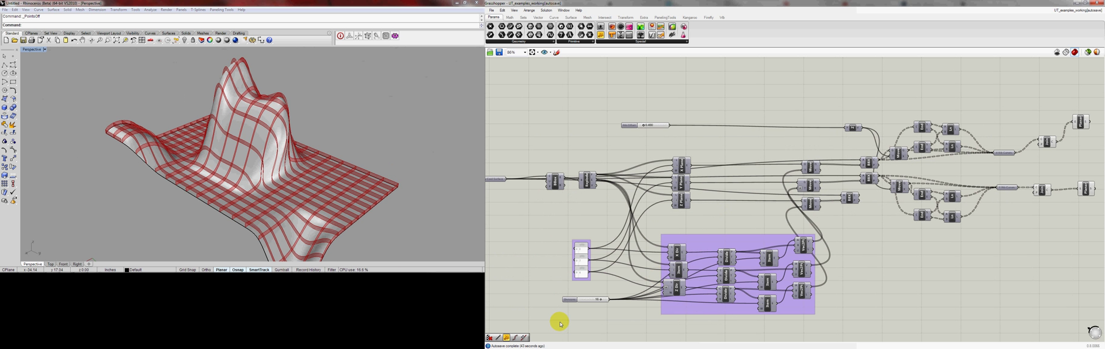
pyautogui.scroll(3, 575, 301)
pyautogui.click(600, 299)
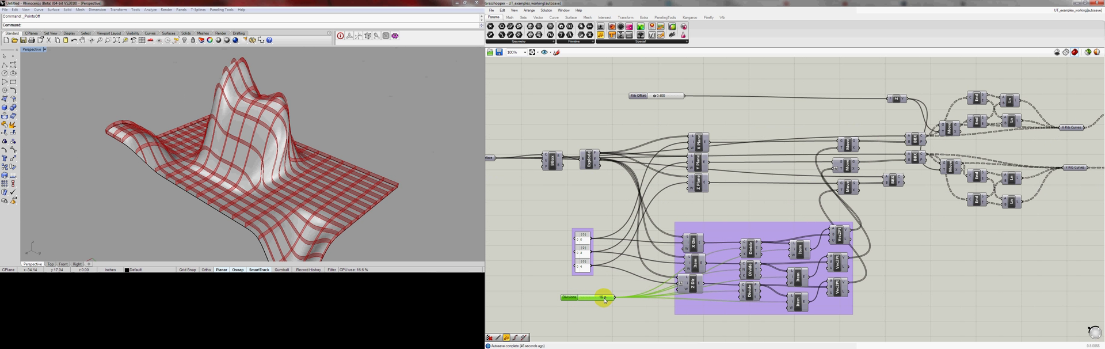
pyautogui.moveTo(610, 300); pyautogui.dragTo(613, 300)
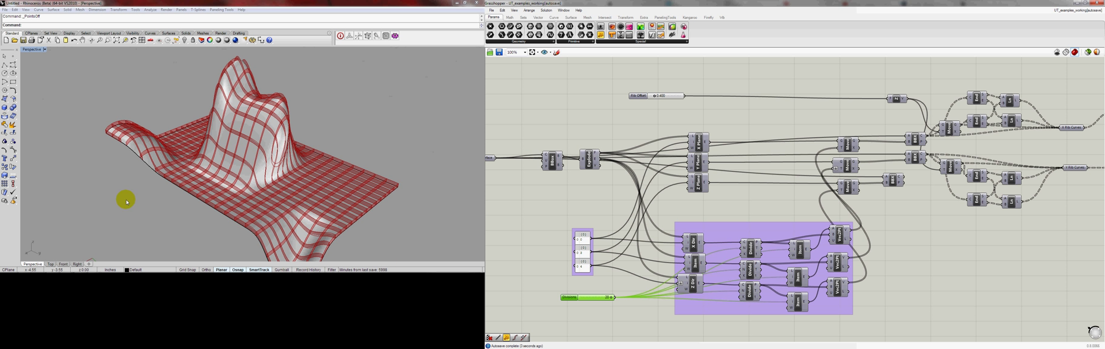
pyautogui.moveTo(316, 138); pyautogui.dragTo(236, 130, button='right')
pyautogui.scroll(-6, 237, 130)
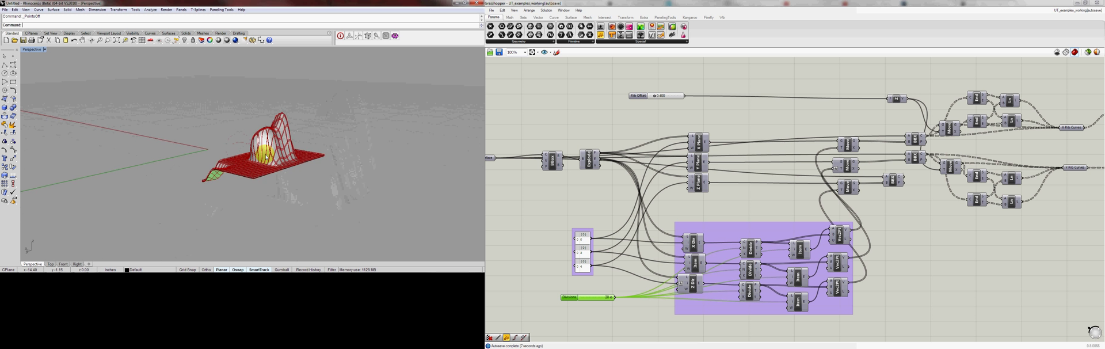
# Move the rib components, from the BBX intersections through Planar Srf, upward as a group, and move the Z vector component closer to its slider
pyautogui.moveTo(260, 150)
pyautogui.mouseDown(button='right')
pyautogui.moveTo(242, 157)
pyautogui.moveTo(253, 153)
pyautogui.mouseUp(button='right')
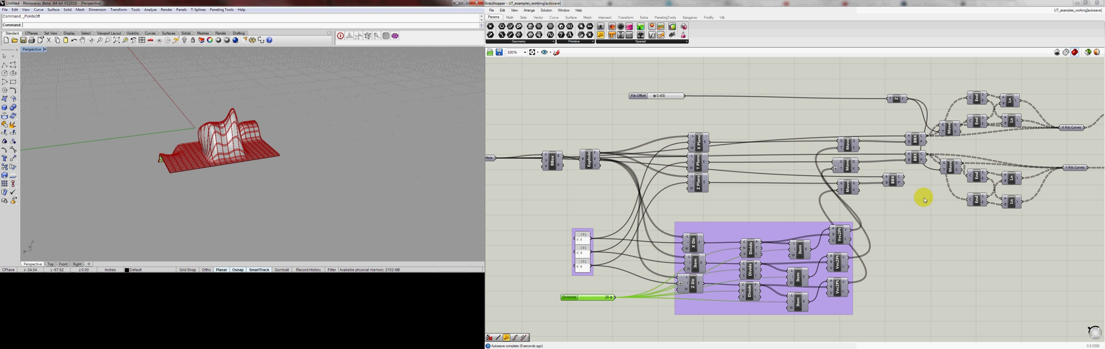
pyautogui.moveTo(922, 197); pyautogui.dragTo(816, 218, button='right')
pyautogui.scroll(-2, 789, 193)
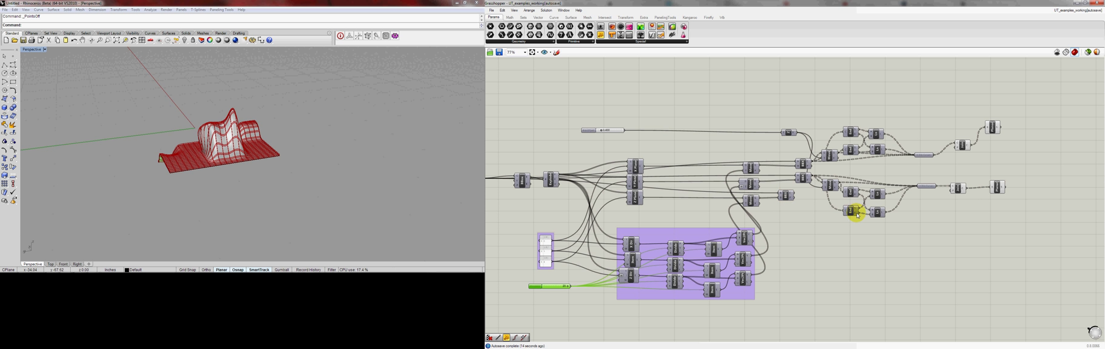
pyautogui.moveTo(1025, 108); pyautogui.dragTo(804, 246)
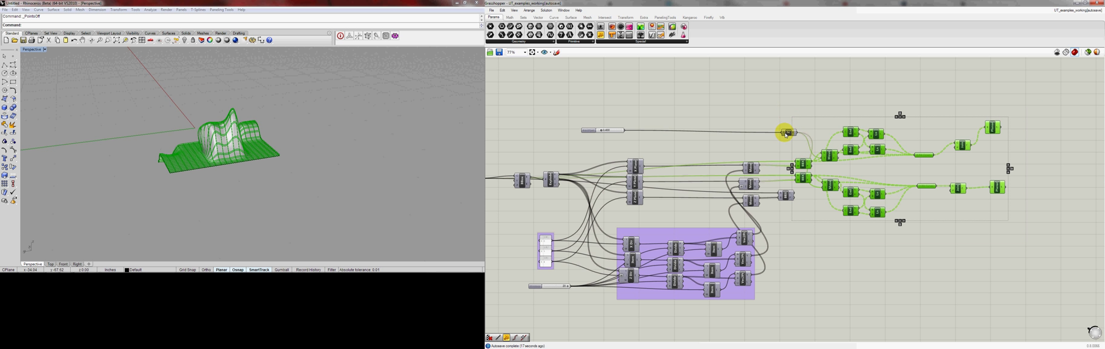
pyautogui.moveTo(804, 166); pyautogui.dragTo(759, 135)
pyautogui.click(758, 112)
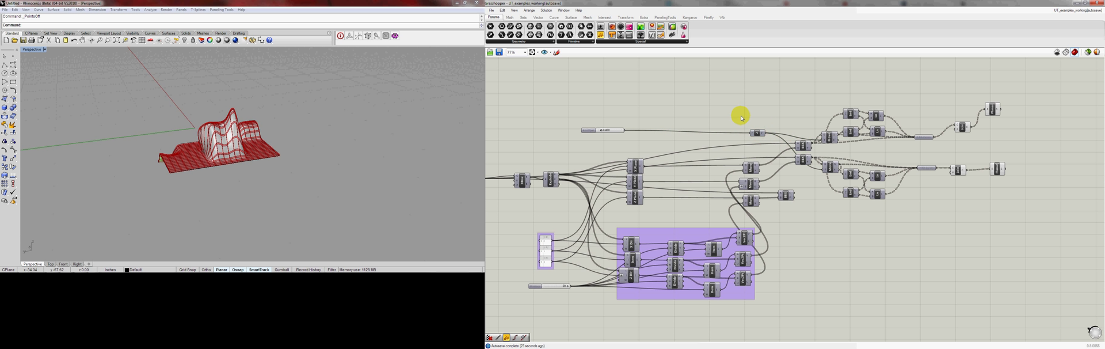
# Hide the base surface in Rhino so that only the rib preview is displayed, and inspect the ribs
pyautogui.moveTo(219, 157); pyautogui.dragTo(195, 144, button='right')
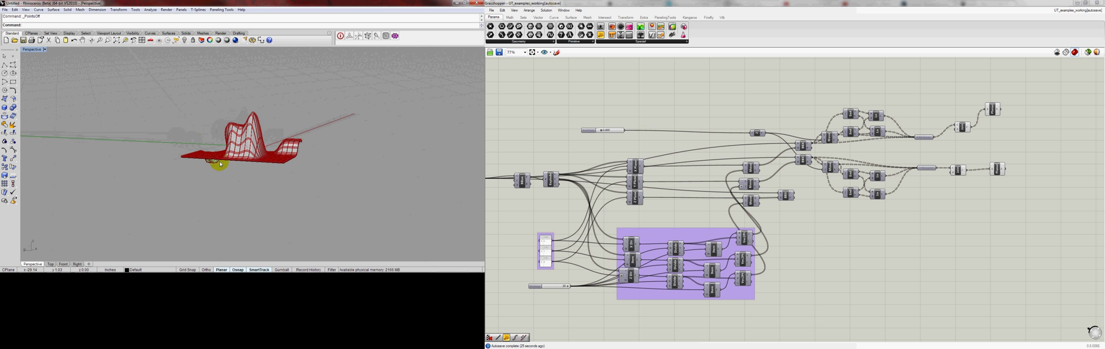
pyautogui.scroll(9, 222, 157)
pyautogui.moveTo(286, 133); pyautogui.dragTo(343, 122, button='right')
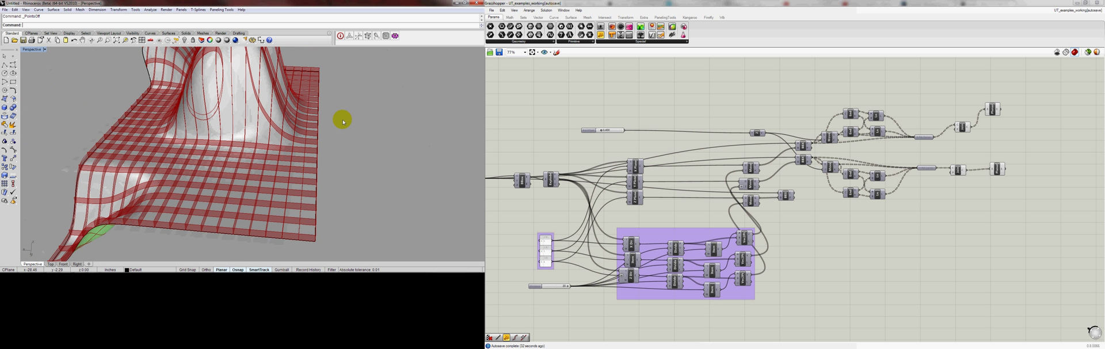
pyautogui.moveTo(239, 136); pyautogui.dragTo(215, 118, button='right')
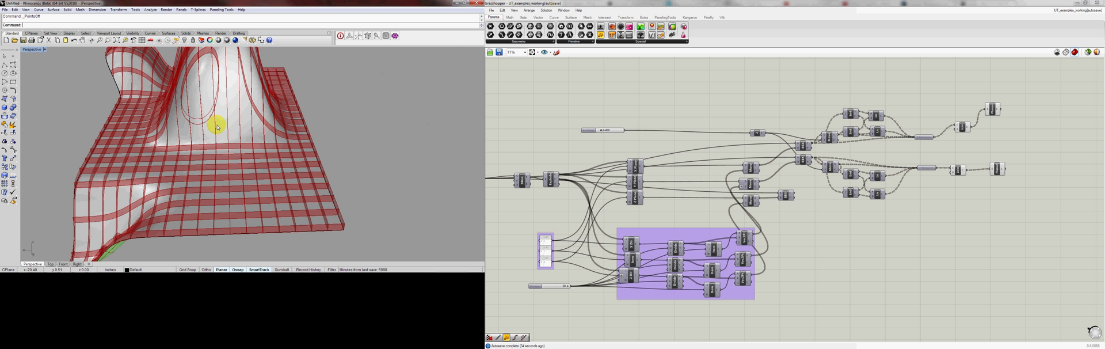
pyautogui.click(226, 125)
pyautogui.write('Hi')
pyautogui.press('Return')
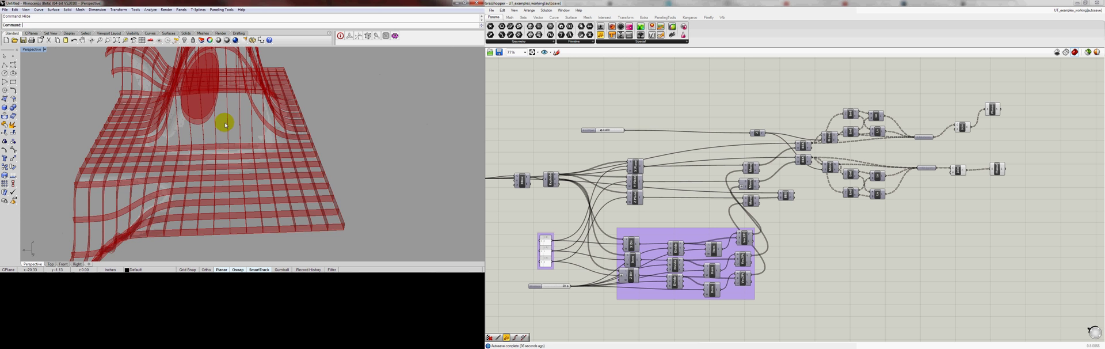
pyautogui.moveTo(235, 117); pyautogui.dragTo(380, 141, button='right')
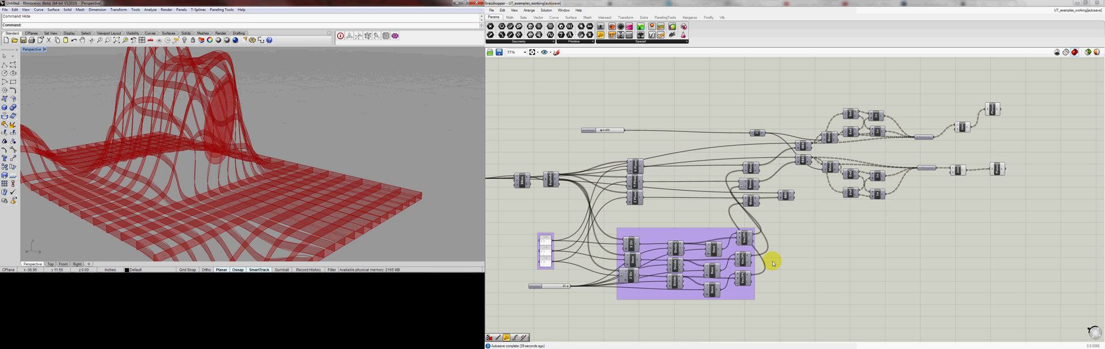
# Set the Divisions slider to 16 to reduce the number of ribs
pyautogui.scroll(3, 546, 292)
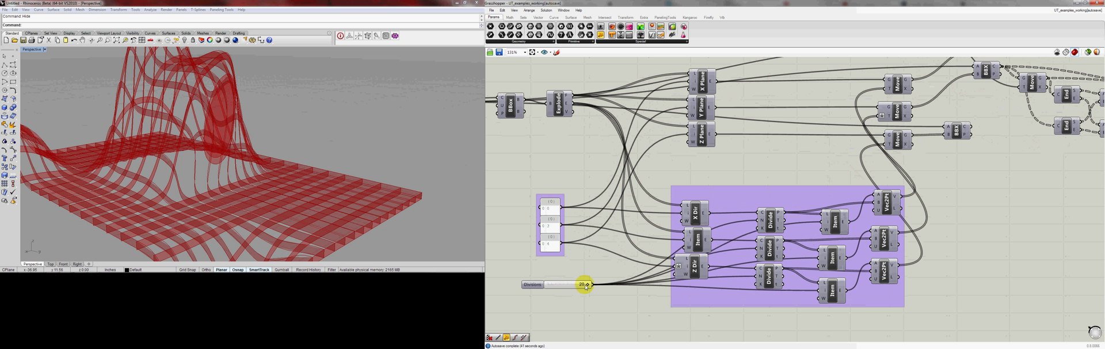
pyautogui.moveTo(581, 286); pyautogui.dragTo(580, 286)
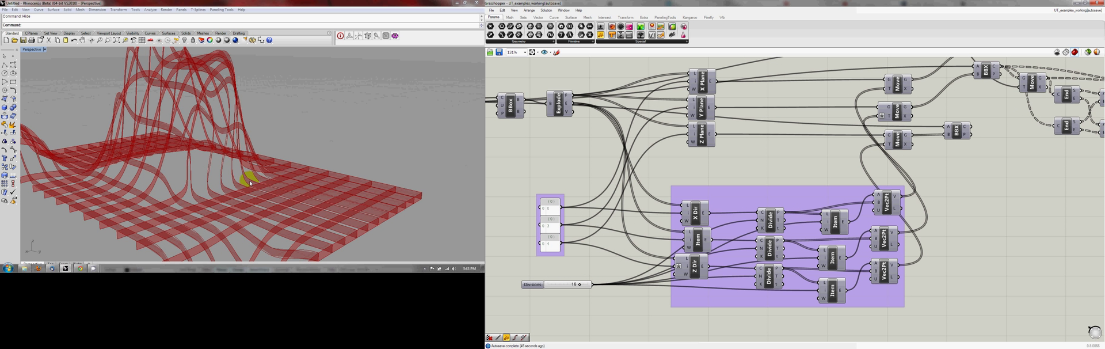
pyautogui.moveTo(252, 178); pyautogui.dragTo(162, 179, button='right')
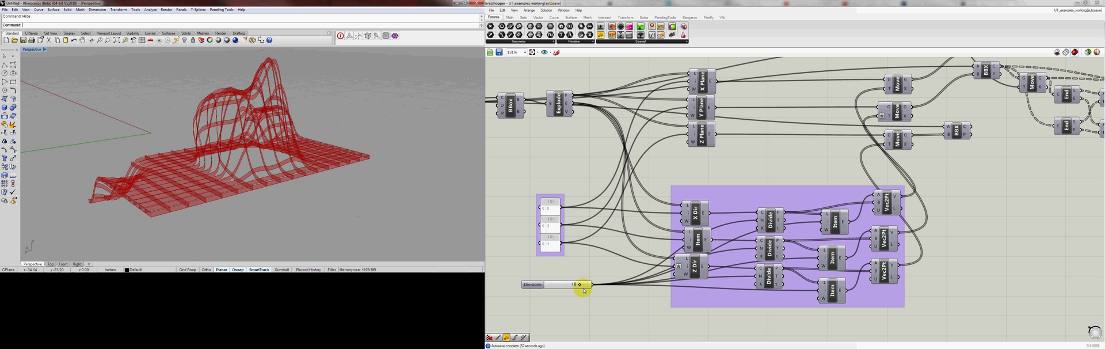
pyautogui.scroll(1, 568, 275)
# Show the hidden base surface in Rhino, select it and turn on its control points
pyautogui.moveTo(195, 102); pyautogui.dragTo(230, 120, button='right')
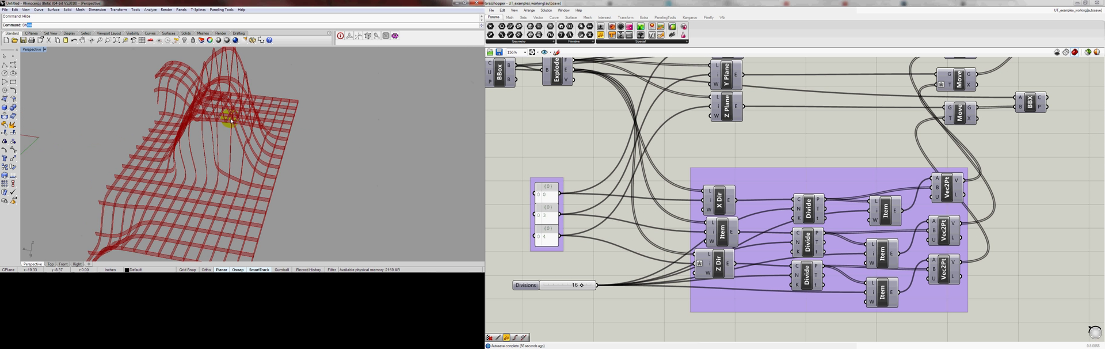
pyautogui.press('Return')
pyautogui.click(245, 134)
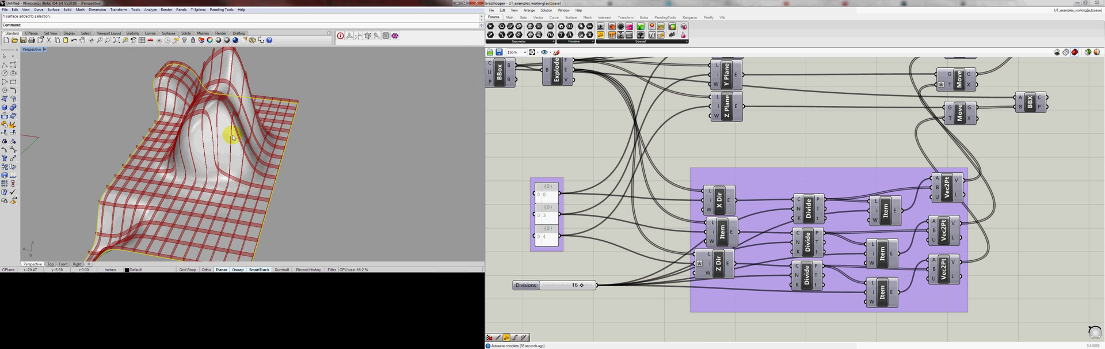
pyautogui.click(12, 149)
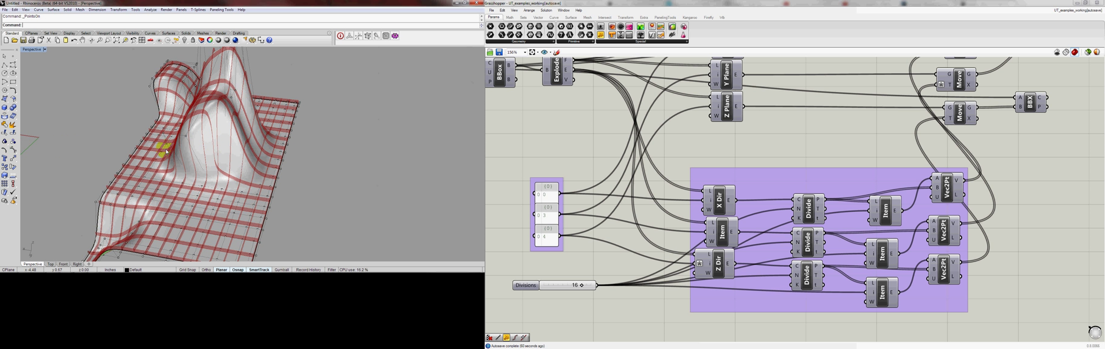
# Select control points near the surface's peak and move them in the Perspective view to reshape it
pyautogui.moveTo(165, 150); pyautogui.dragTo(199, 95, button='right')
pyautogui.moveTo(198, 94); pyautogui.dragTo(212, 106)
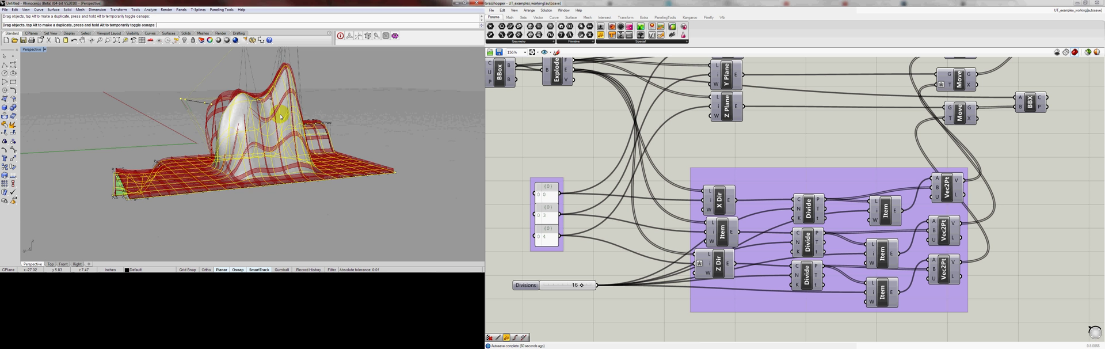
pyautogui.moveTo(310, 117); pyautogui.dragTo(262, 114)
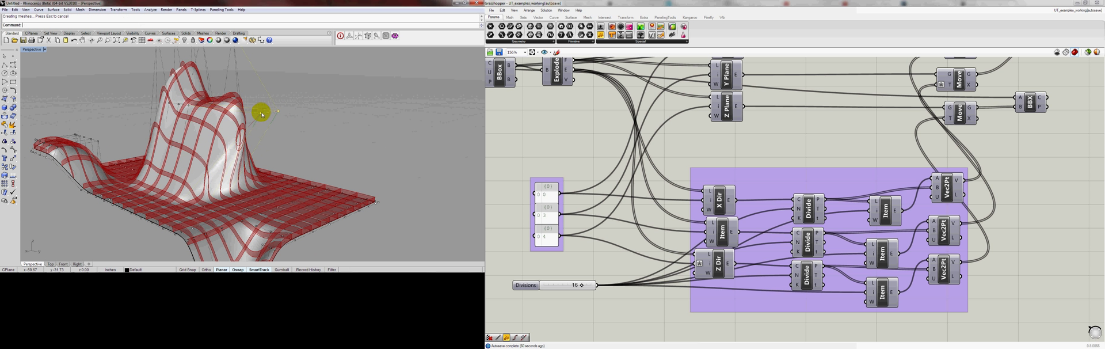
# Move the peak's outlying control points back toward the hump in the Right view, and turn the control points off in Perspective
pyautogui.doubleClick(31, 50)
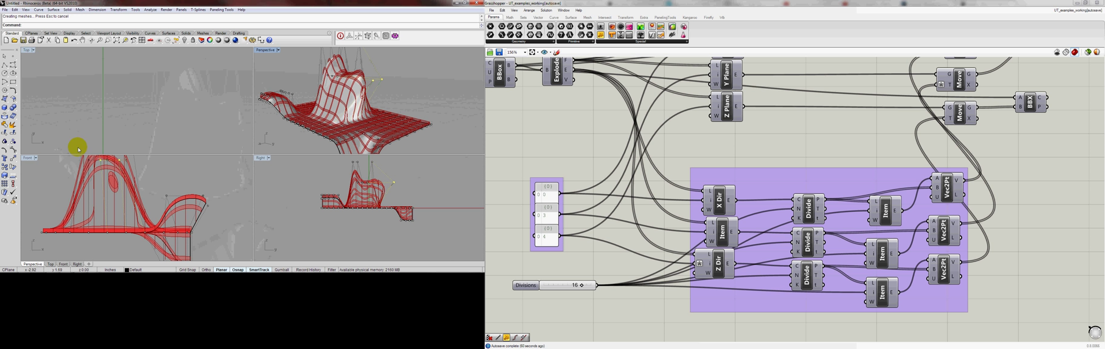
pyautogui.moveTo(395, 184); pyautogui.dragTo(353, 203)
pyautogui.scroll(3, 354, 180)
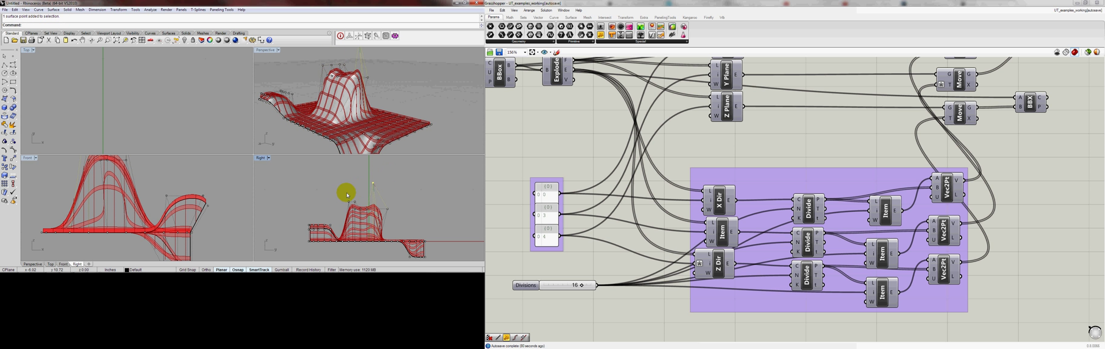
pyautogui.click(371, 184)
pyautogui.moveTo(371, 183); pyautogui.dragTo(357, 183)
pyautogui.doubleClick(267, 51)
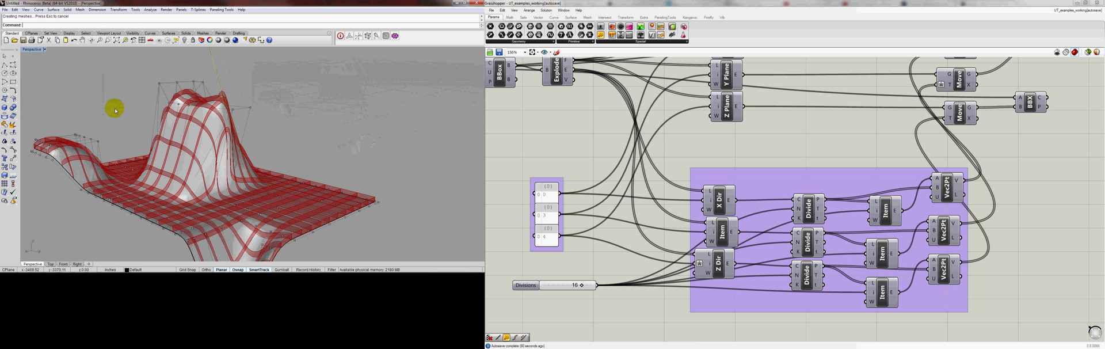
pyautogui.rightClick(13, 149)
pyautogui.moveTo(311, 118); pyautogui.dragTo(277, 147, button='right')
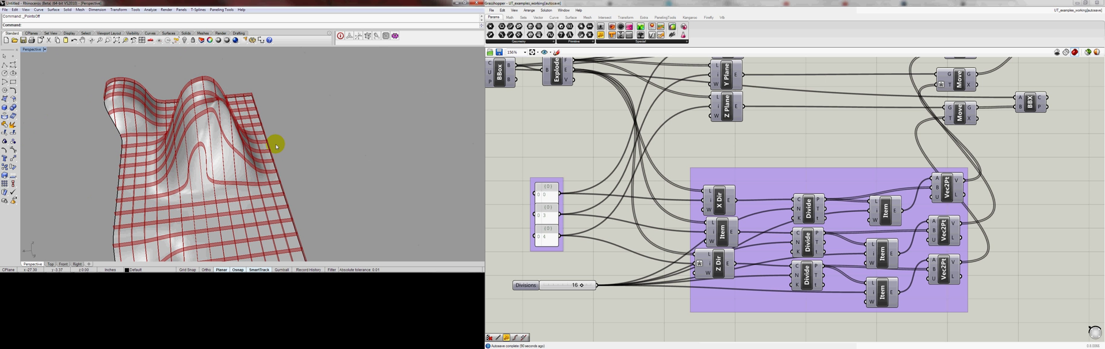
# Move both Join Curves and both Planar Srf components closer to the rib curve parameters to tidy the definition
pyautogui.keyDown('ctrl'); pyautogui.moveTo(638, 269); pyautogui.dragTo(637, 326, button='right'); pyautogui.keyUp('ctrl')
pyautogui.moveTo(797, 254); pyautogui.dragTo(711, 287, button='right')
pyautogui.scroll(2, 884, 181)
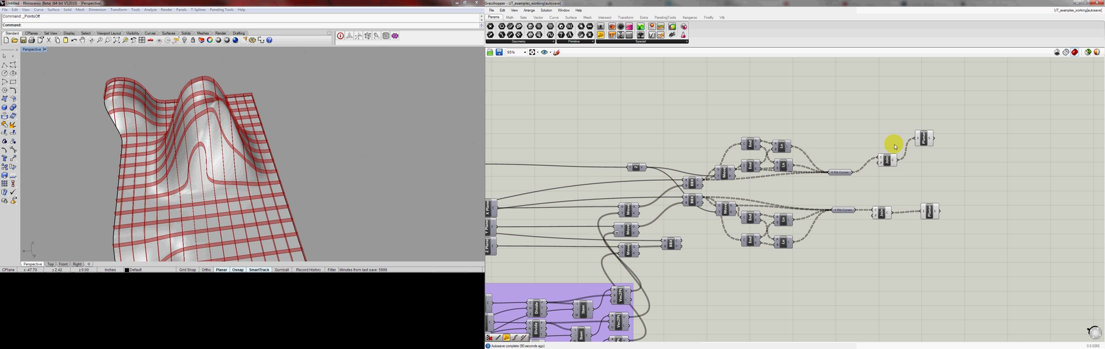
pyautogui.moveTo(900, 143); pyautogui.dragTo(870, 224)
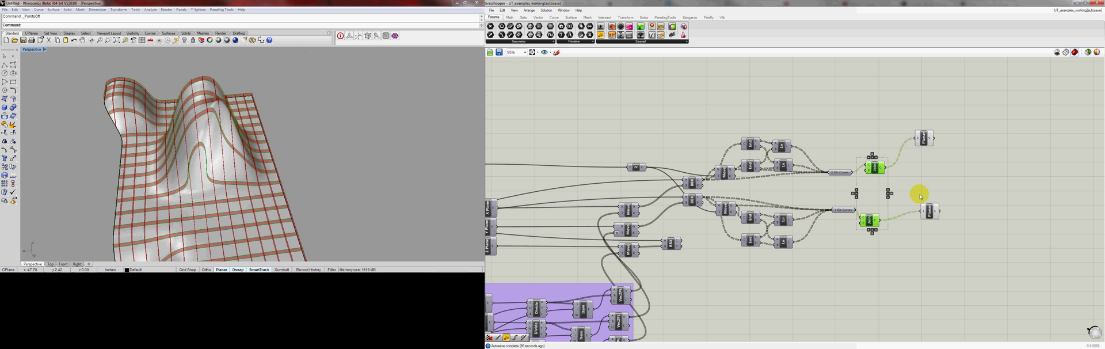
pyautogui.moveTo(926, 209); pyautogui.dragTo(907, 222)
pyautogui.click(874, 167)
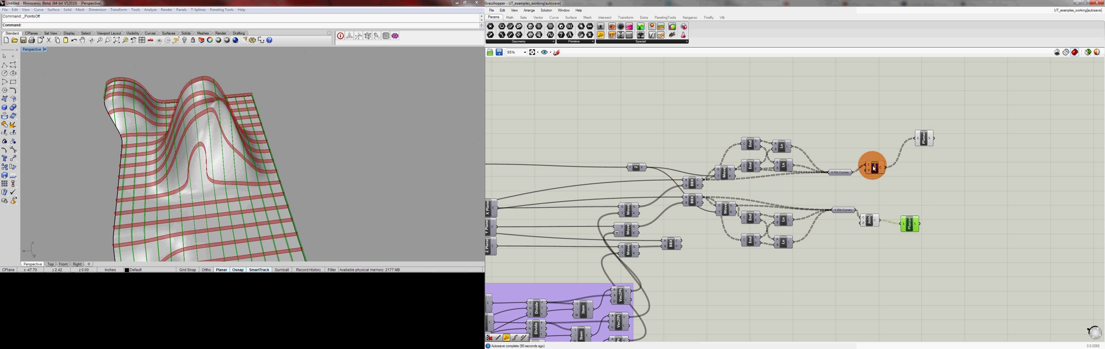
pyautogui.moveTo(873, 167); pyautogui.dragTo(867, 167)
pyautogui.moveTo(921, 147); pyautogui.dragTo(902, 165)
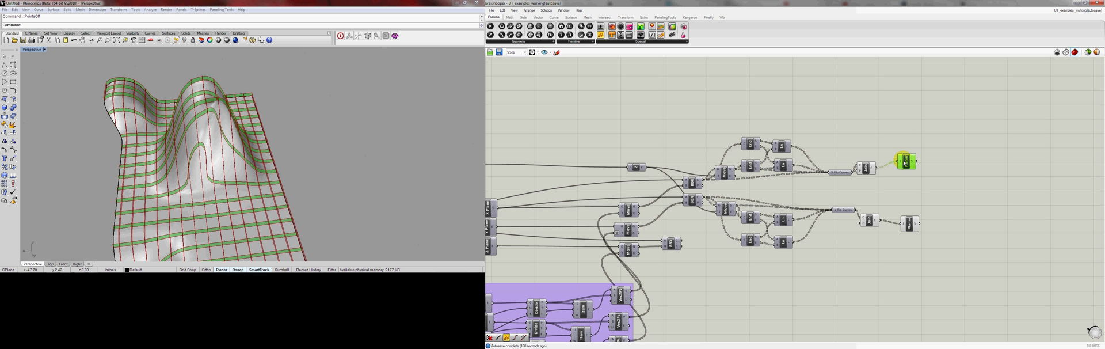
pyautogui.click(933, 174)
# Hide the reshaped base surface in Rhino
pyautogui.click(403, 174)
pyautogui.click(204, 155)
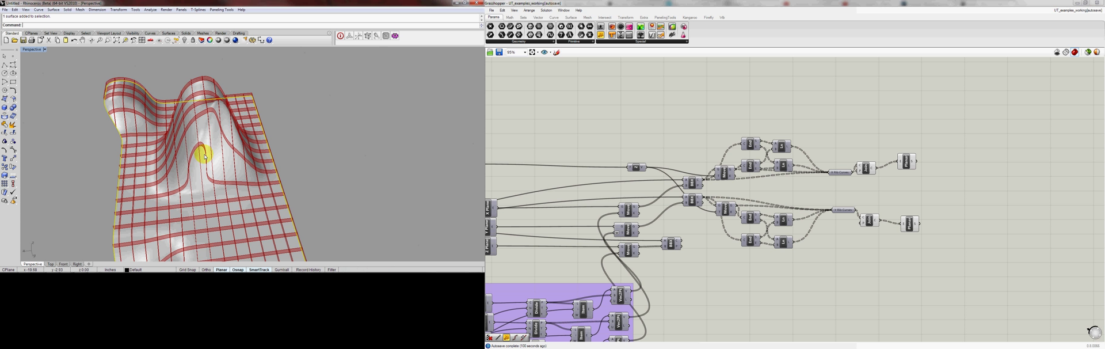
pyautogui.write('Hi')
pyautogui.press('Return')
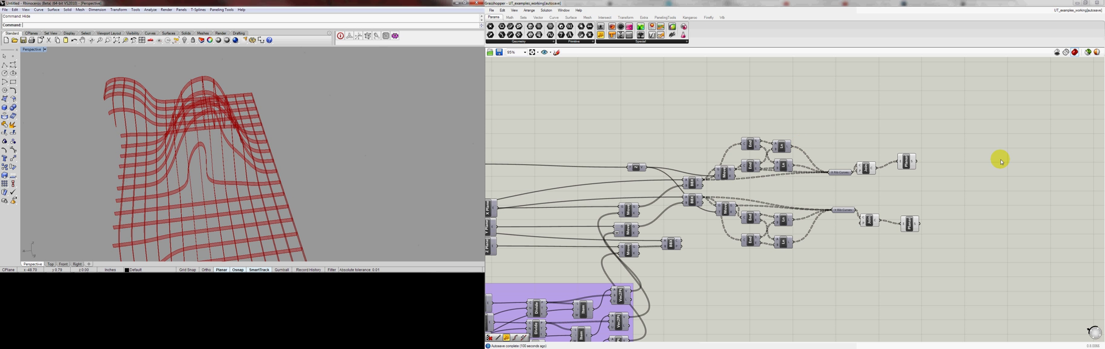
# Turn off the preview of both Join Curves components
pyautogui.scroll(1, 924, 163)
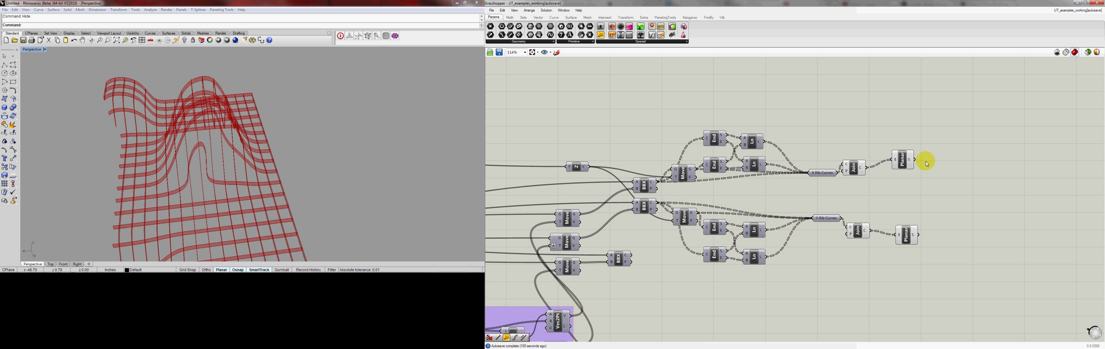
pyautogui.moveTo(953, 137); pyautogui.dragTo(903, 244)
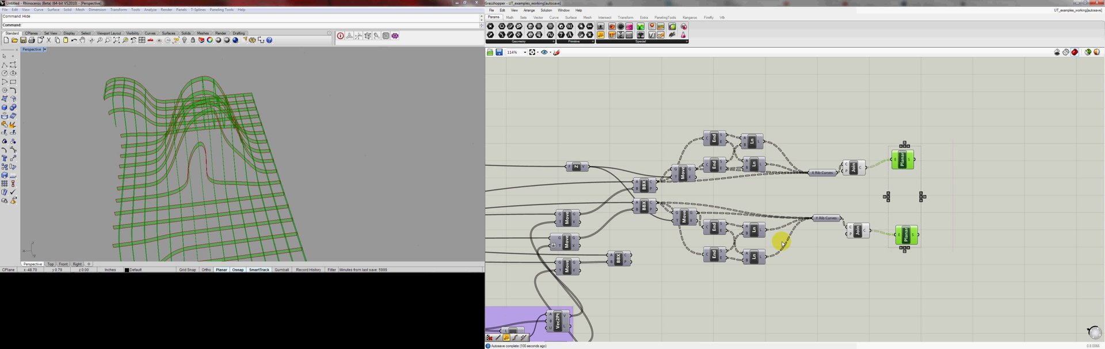
pyautogui.click(869, 167)
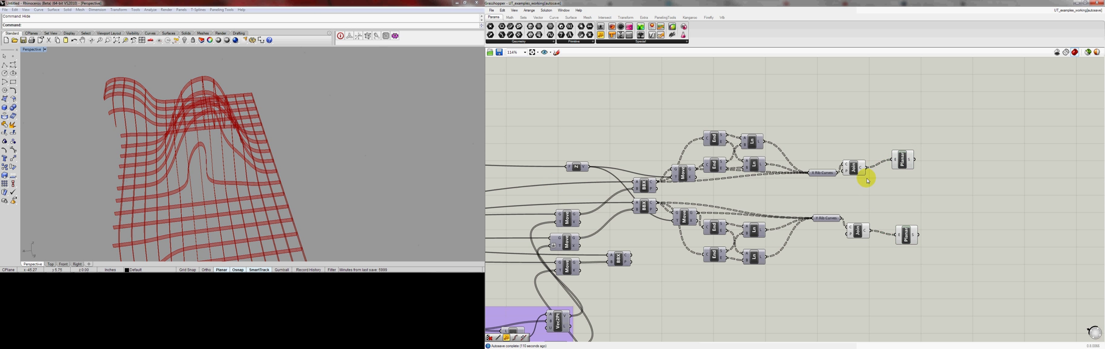
pyautogui.moveTo(876, 153); pyautogui.dragTo(849, 257)
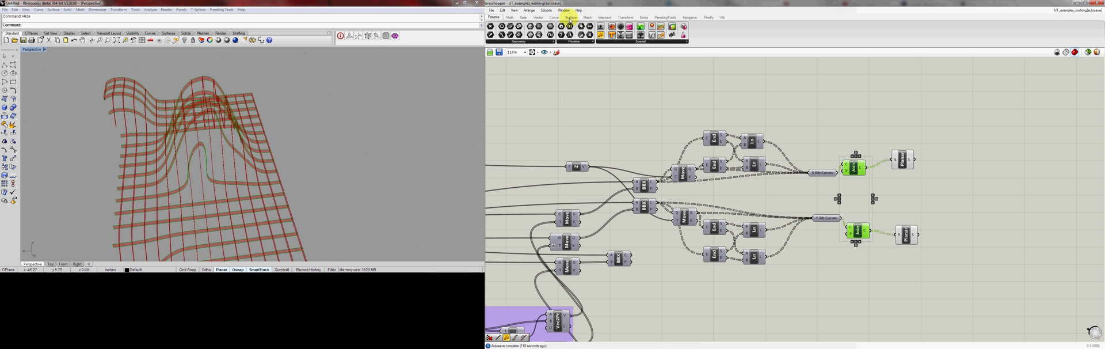
pyautogui.click(570, 18)
pyautogui.click(547, 11)
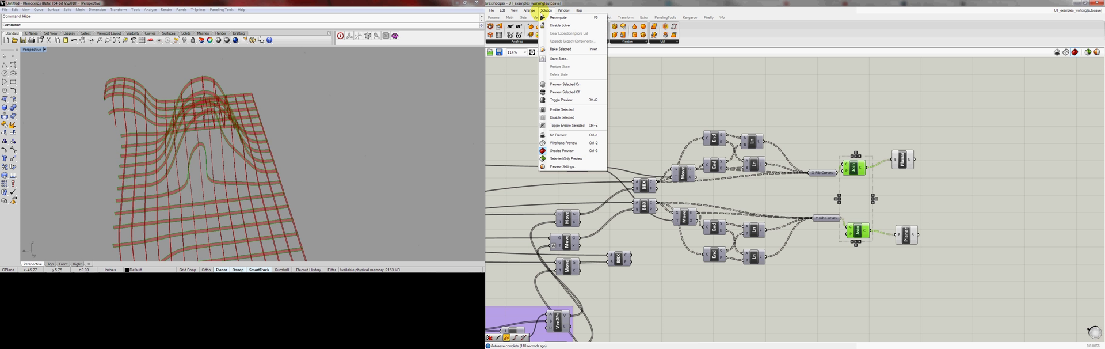
pyautogui.click(563, 92)
pyautogui.click(878, 171)
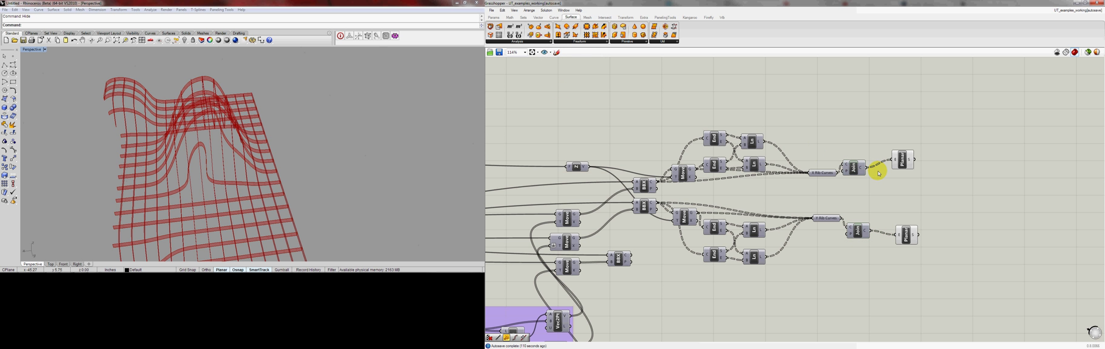
# Examine the planar X and Y ribs in the Perspective view from several angles and distances
pyautogui.scroll(-3, 271, 164)
pyautogui.moveTo(271, 163); pyautogui.dragTo(222, 154, button='right')
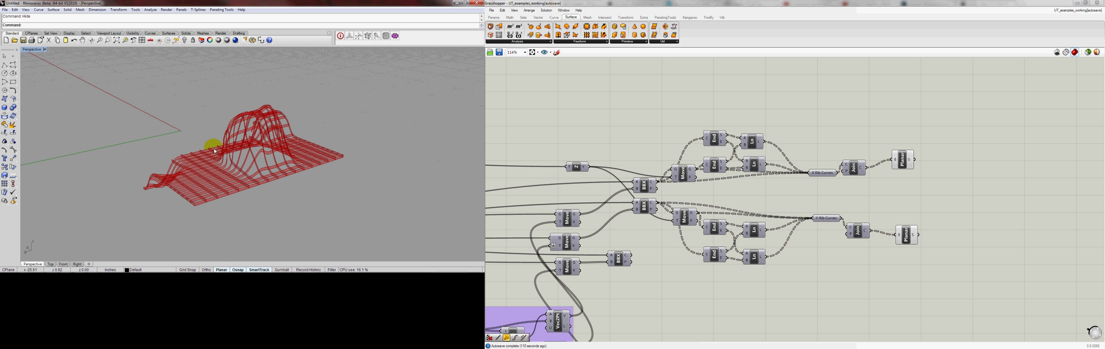
pyautogui.scroll(6, 221, 154)
pyautogui.scroll(-2, 250, 135)
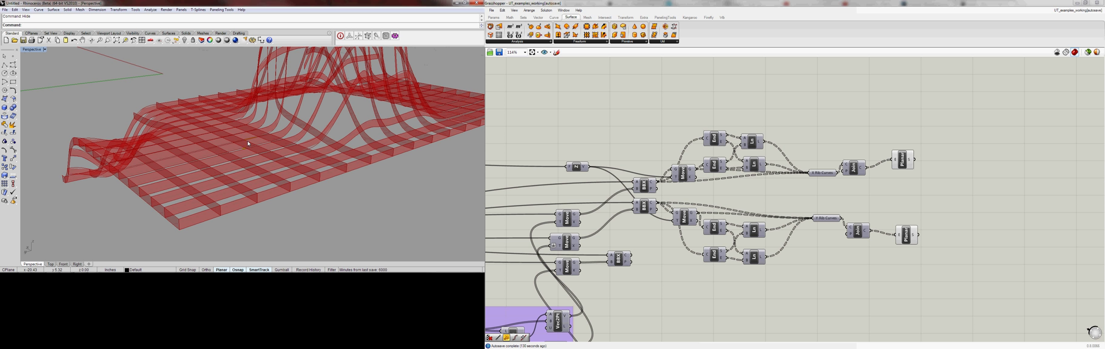
pyautogui.scroll(-5, 186, 148)
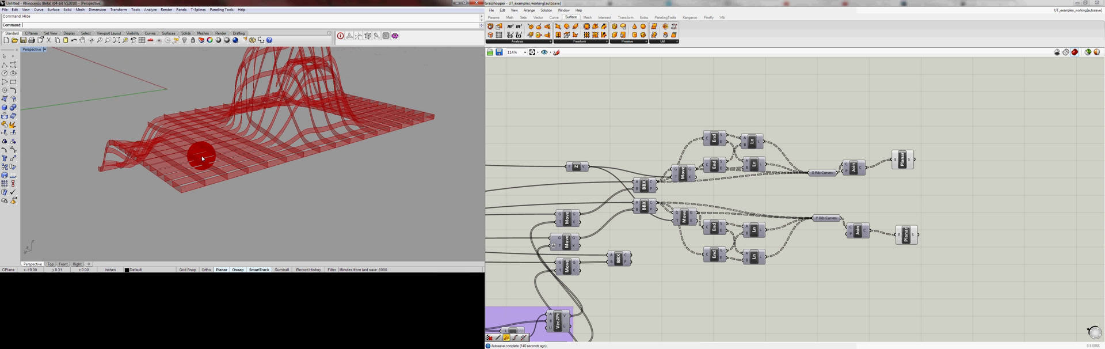
pyautogui.moveTo(202, 155); pyautogui.dragTo(177, 153, button='right')
pyautogui.scroll(4, 177, 153)
pyautogui.moveTo(274, 160); pyautogui.dragTo(224, 142, button='right')
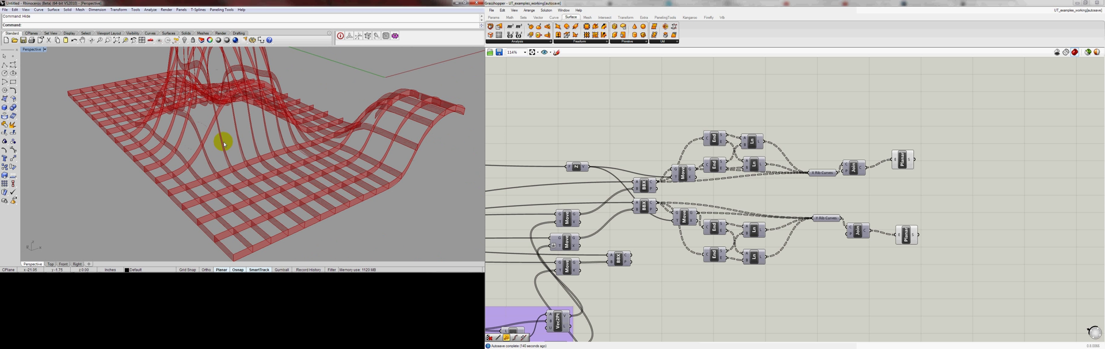
pyautogui.moveTo(273, 163)
pyautogui.mouseDown(button='right')
pyautogui.moveTo(247, 156)
pyautogui.moveTo(254, 162)
pyautogui.mouseUp(button='right')
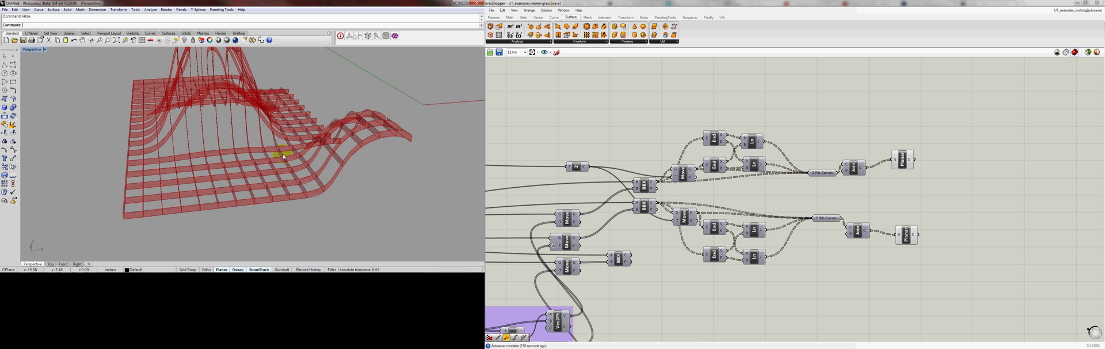
pyautogui.moveTo(284, 156); pyautogui.dragTo(233, 148, button='right')
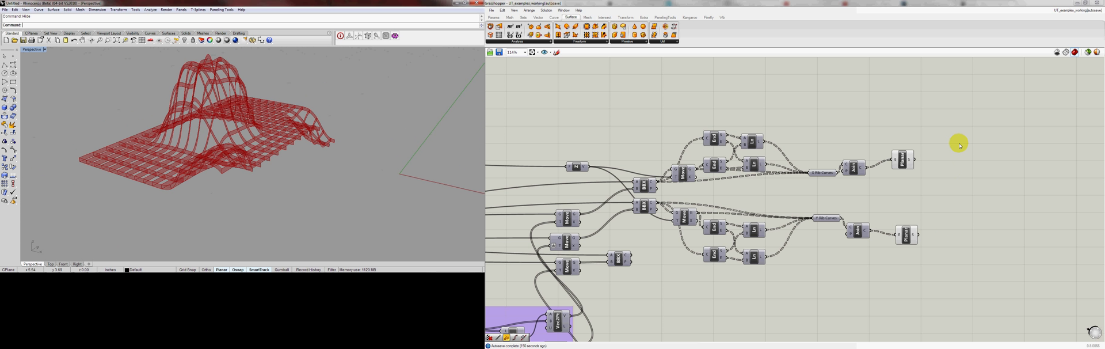
# Select both Planar Srf components on the canvas
pyautogui.moveTo(958, 143); pyautogui.dragTo(897, 255)
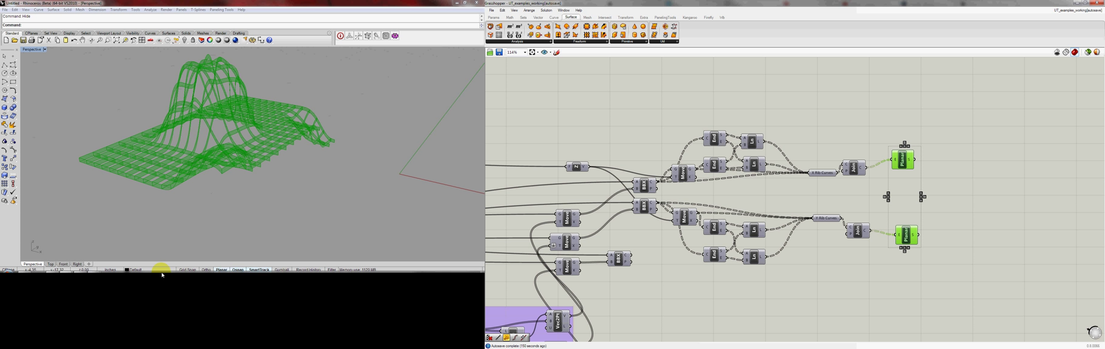